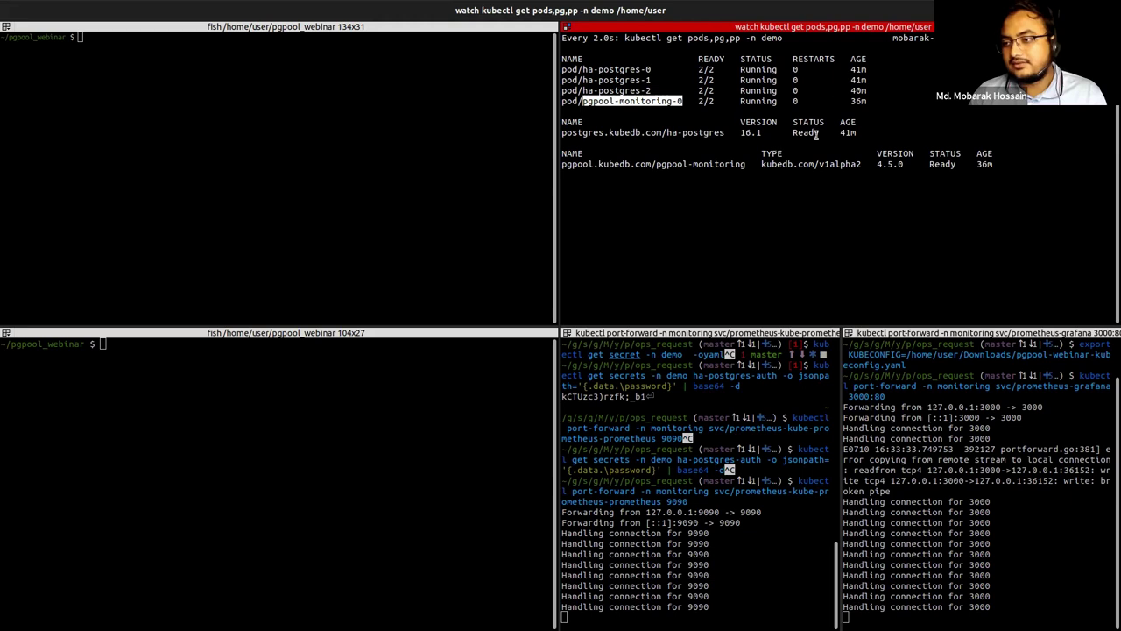
Switch to the browser, leave the slideshow, and open the Prometheus Targets page to examine the two kubeops/panopticon service monitors.
drag(798, 131, 818, 132)
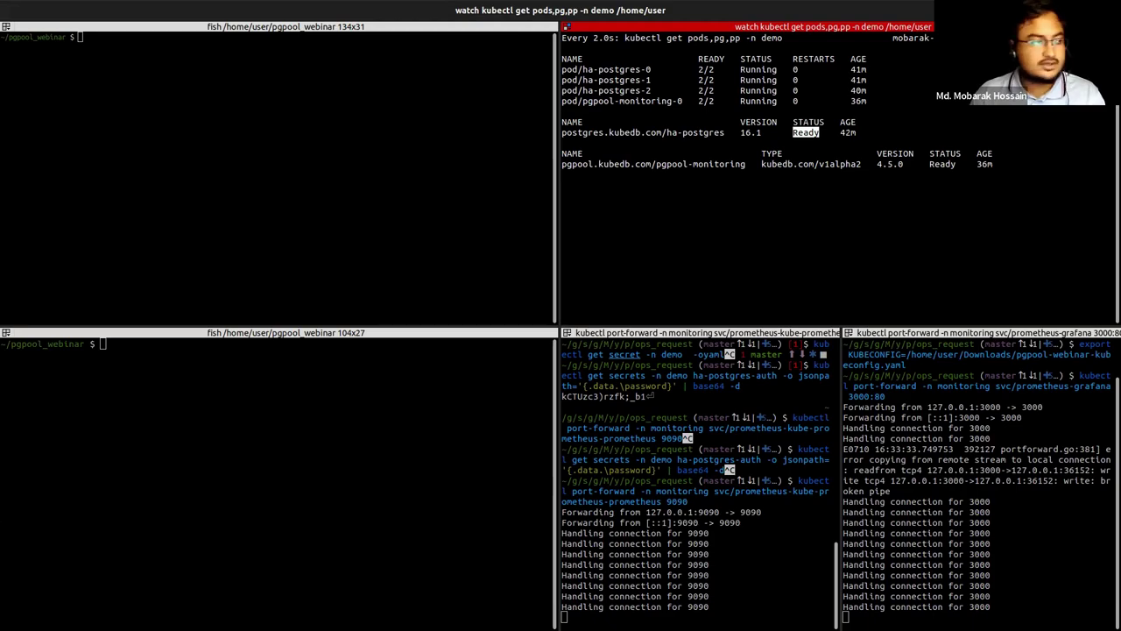
key(alt+Tab)
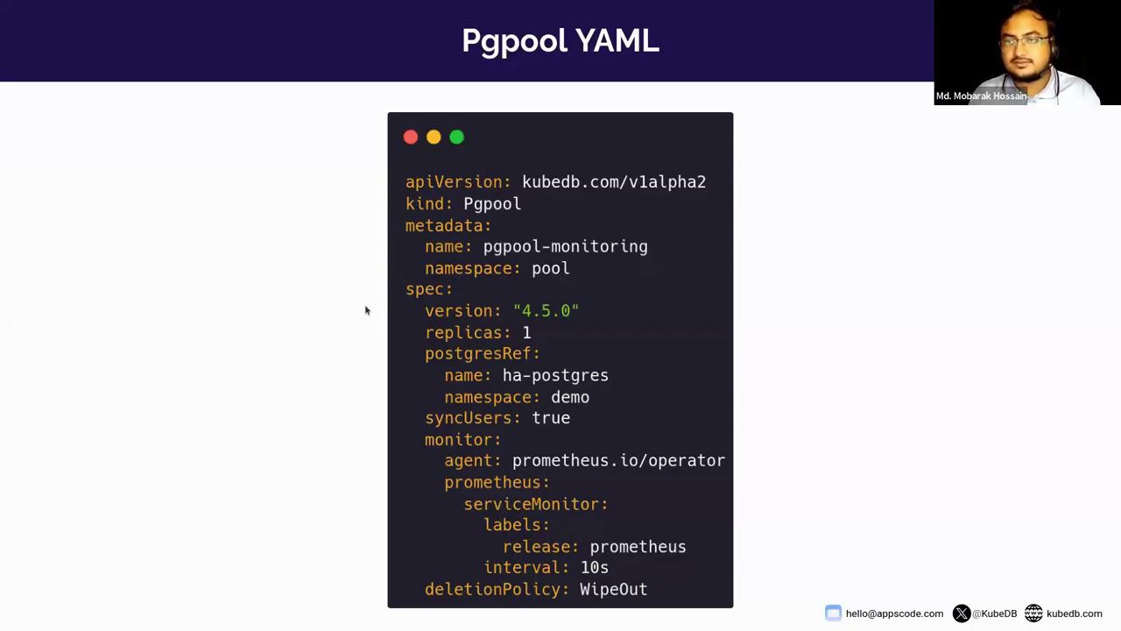
key(Escape)
click(83, 12)
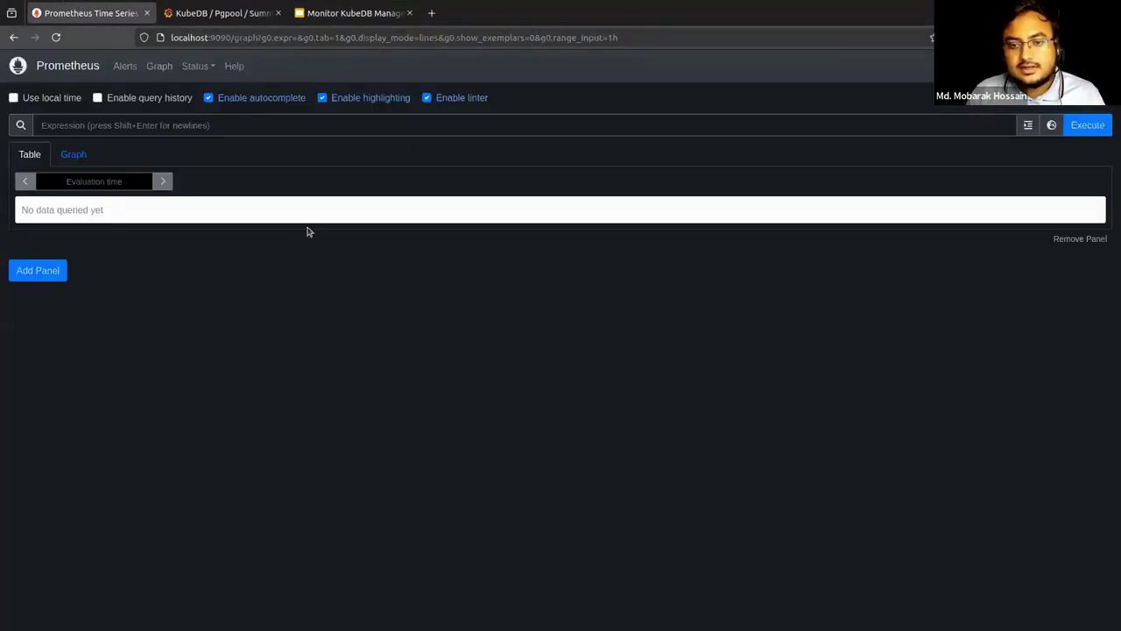
click(194, 66)
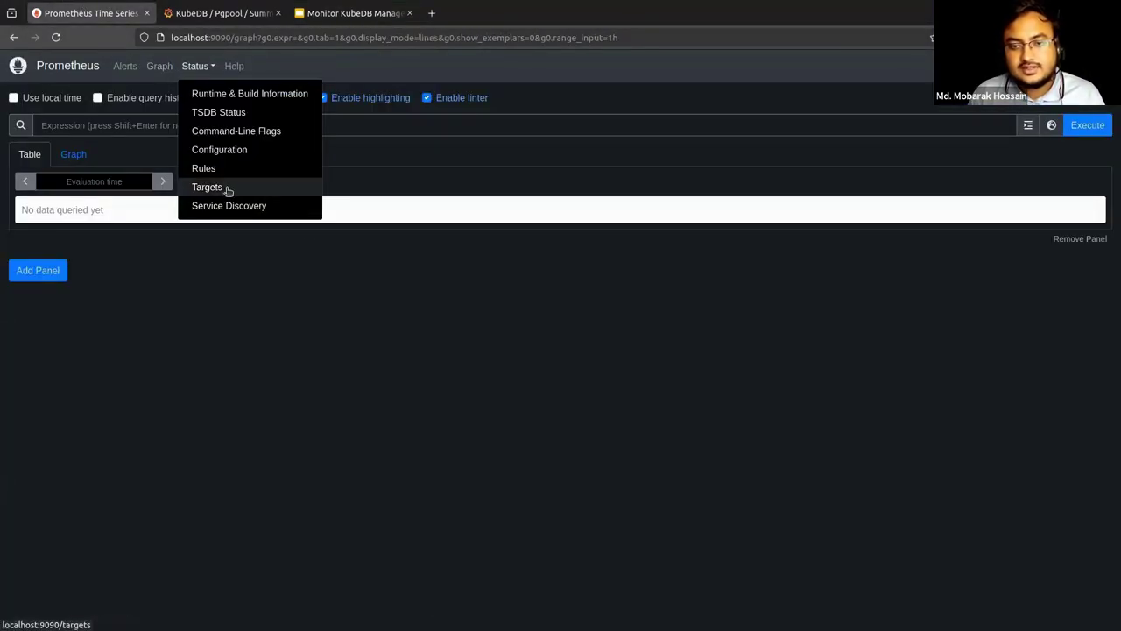
click(230, 186)
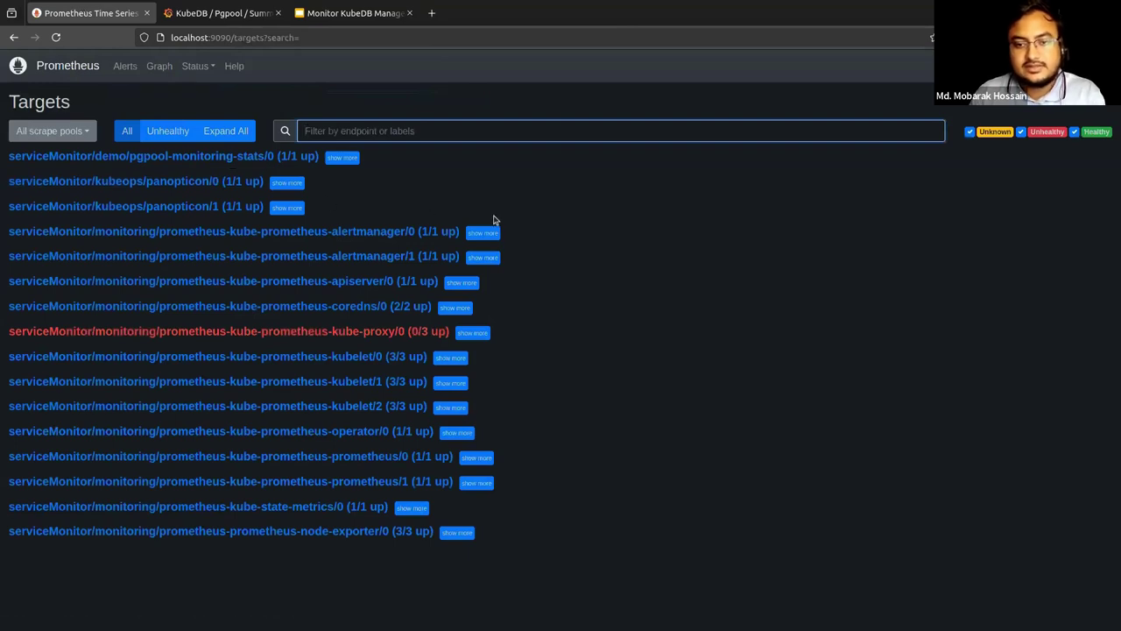
drag(340, 209, 7, 179)
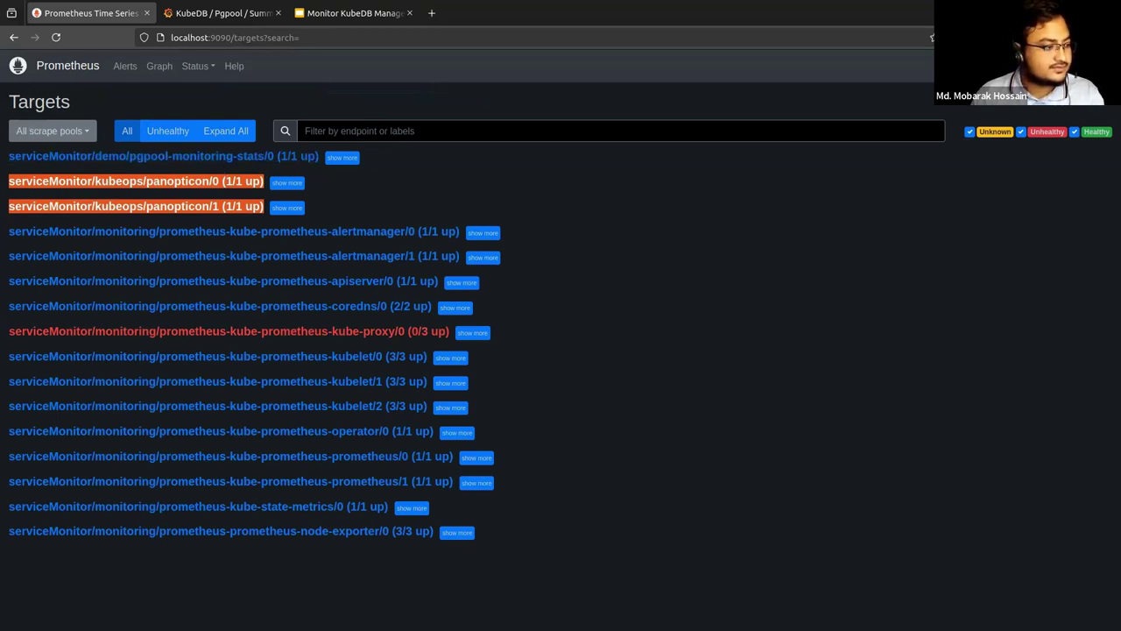
Switch to the terminal, run kubectl get servicemonitor,service -n demo, and shrink that pane's text so the table rows fit on single lines.
key(alt+Tab)
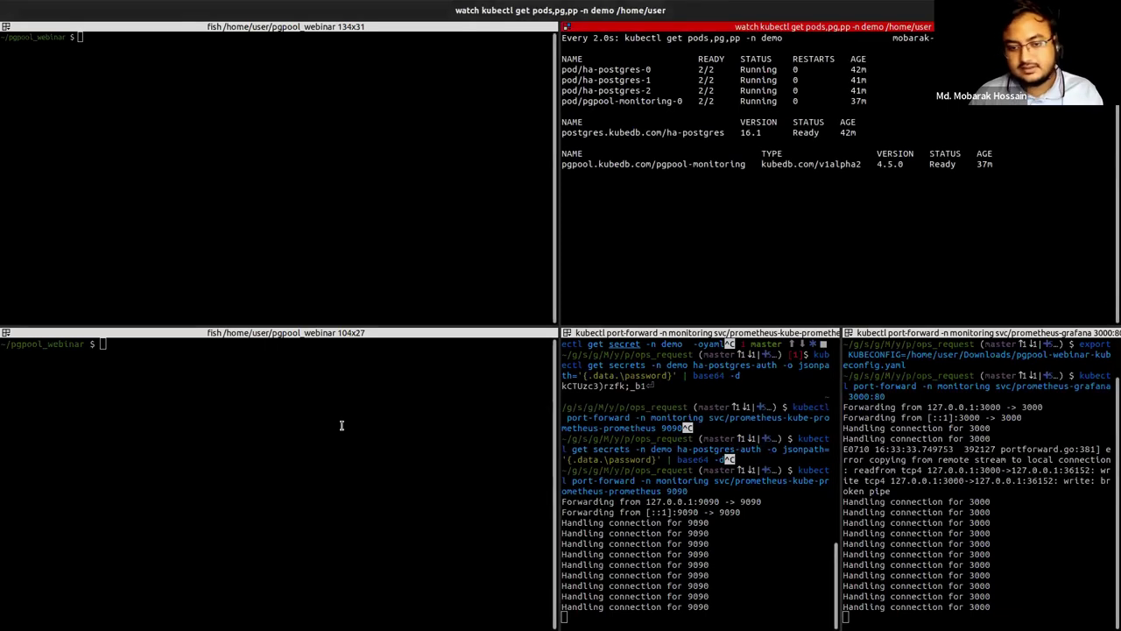
click(342, 426)
text(kubectl ge)
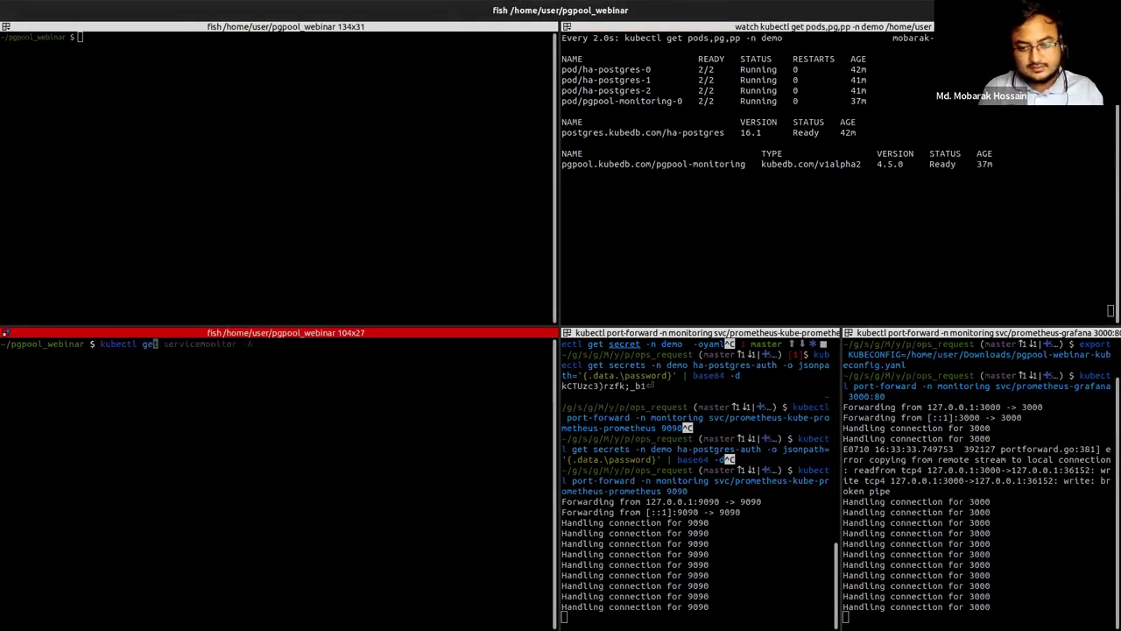
text(t servicem)
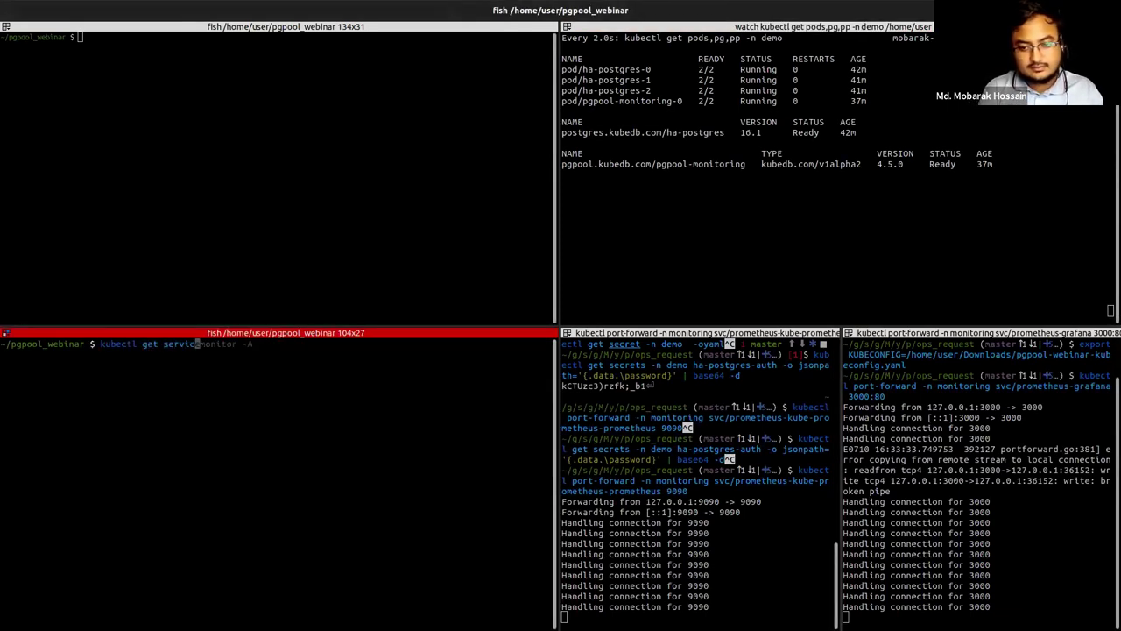
key(Right)
key(BackSpace)
key(BackSpace)
key(BackSpace)
text(,service -n demo)
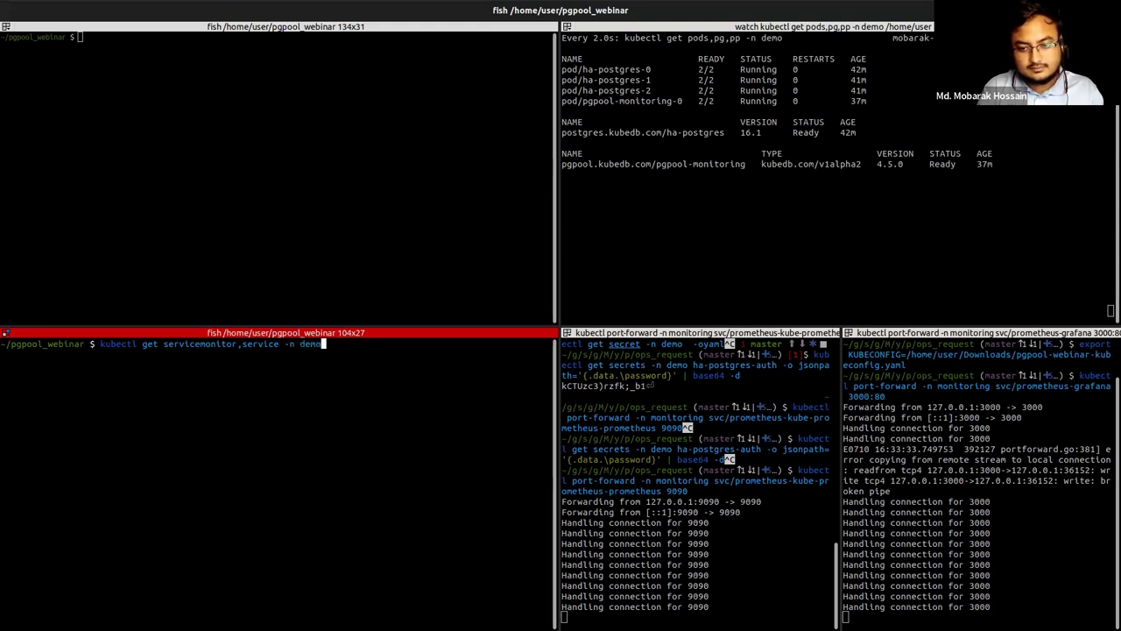
key(Return)
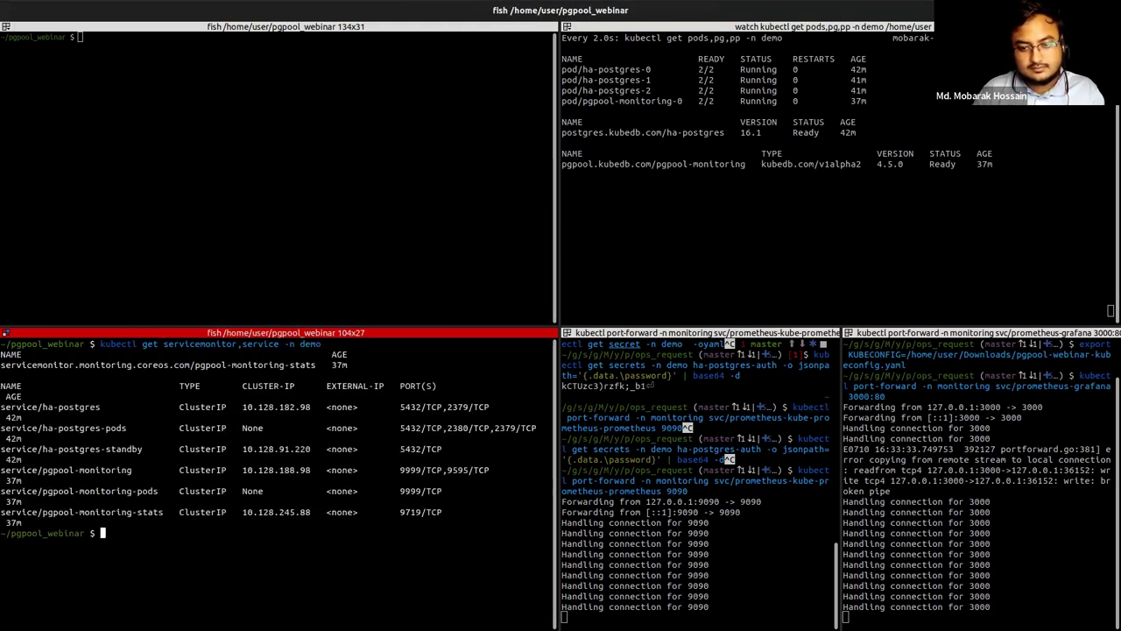
key(ctrl+minus)
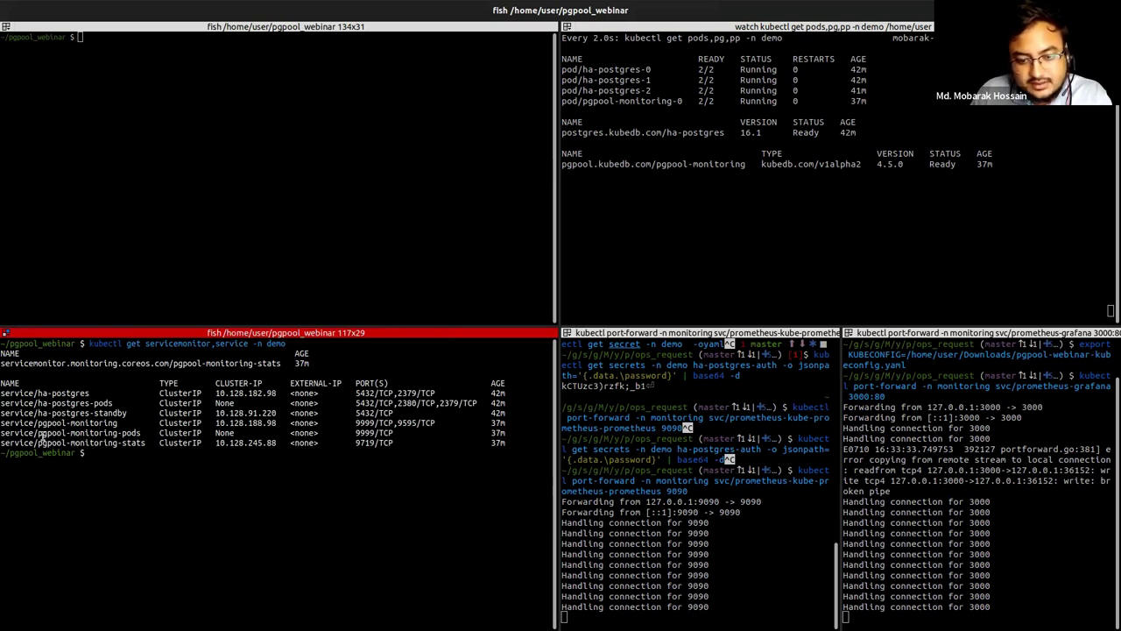
Examine the pgpool-monitoring services in the output and compare the stats service with the pgpool-monitoring-stats service monitor.
mouse_move(38, 423)
mouse_down()
mouse_move(127, 423)
mouse_move(31, 433)
mouse_move(43, 433)
mouse_up()
click(139, 438)
drag(143, 441, 38, 444)
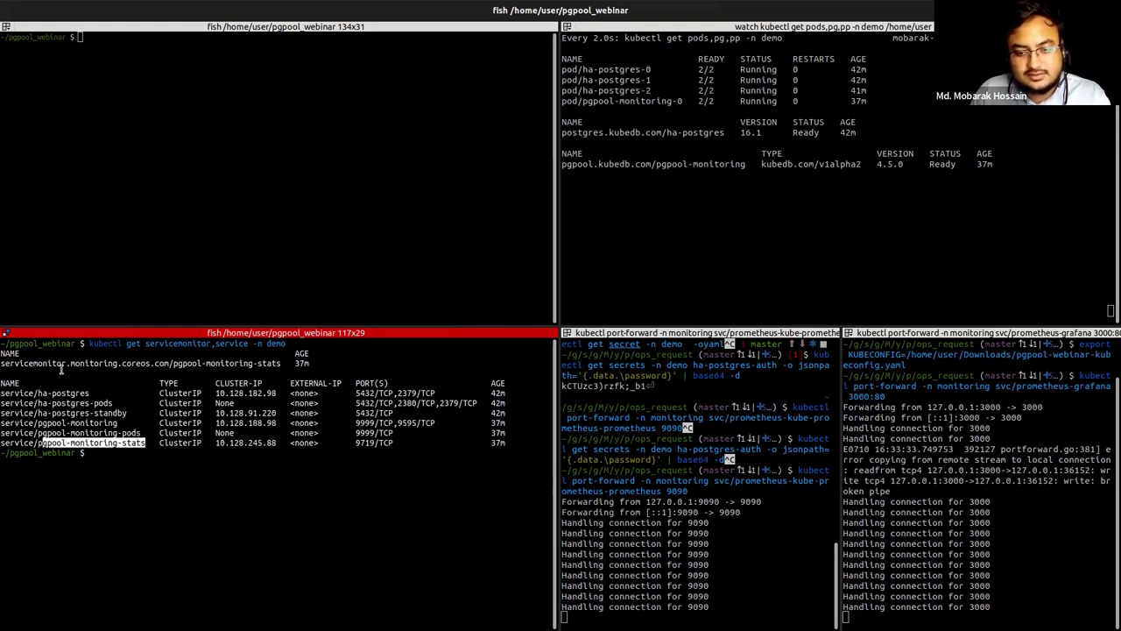
click(5, 359)
drag(5, 360, 277, 363)
drag(135, 452, 8, 443)
drag(273, 363, 175, 363)
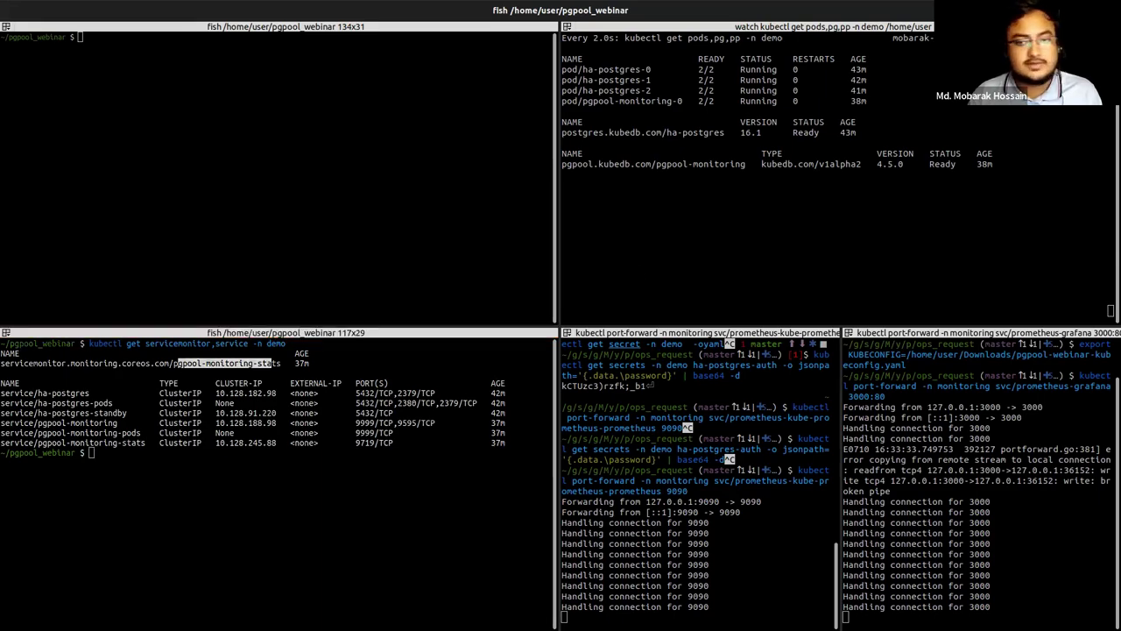
Return to the Prometheus targets in the browser and review the kubeops/panopticon entries again.
key(alt+Tab)
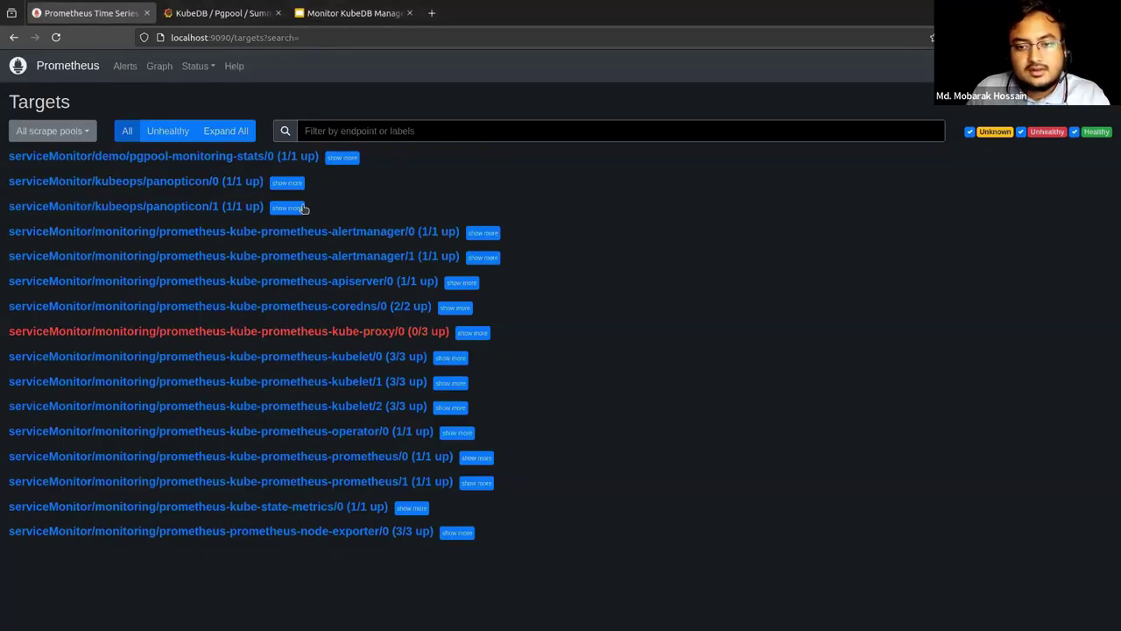
drag(296, 216, 7, 180)
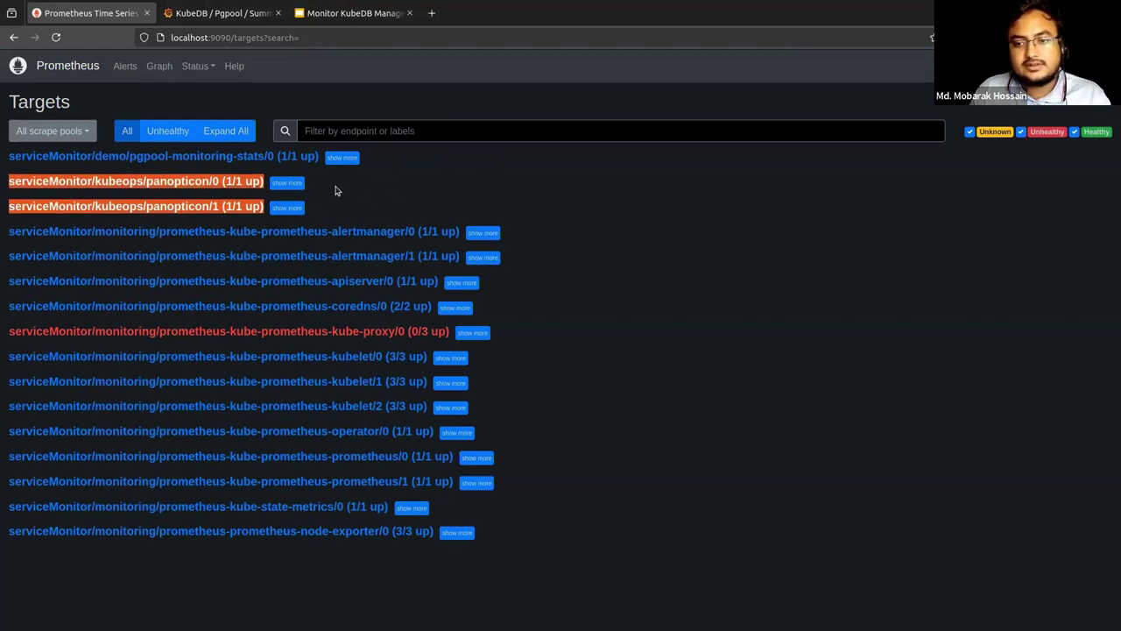
click(259, 202)
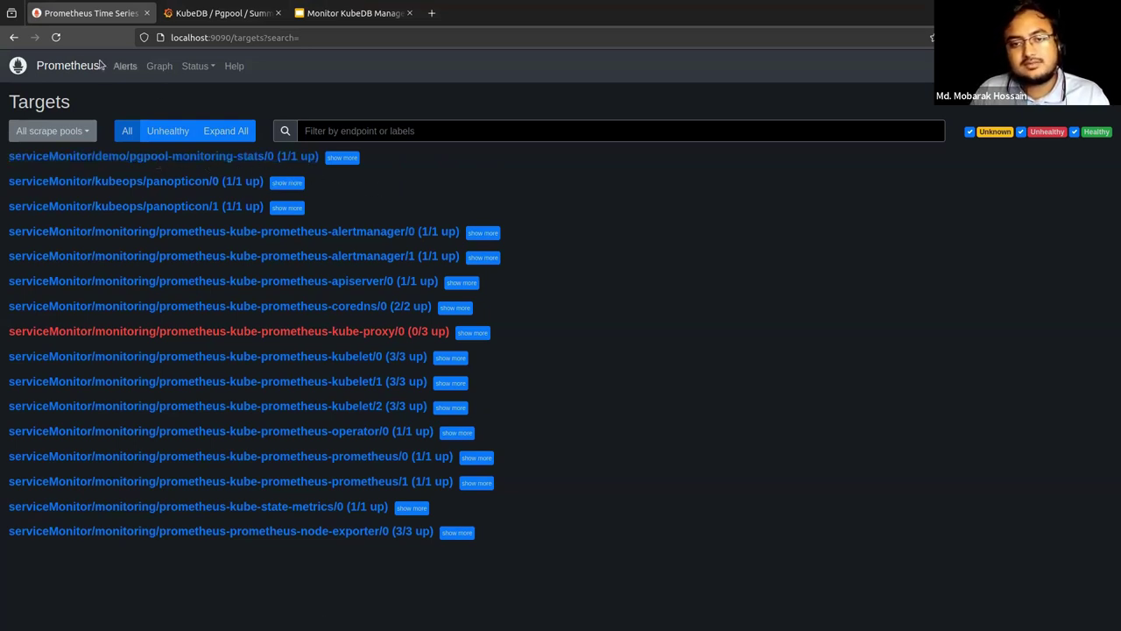
Open the Prometheus query page and look through the suggested metrics for the expression kubedb.
click(58, 72)
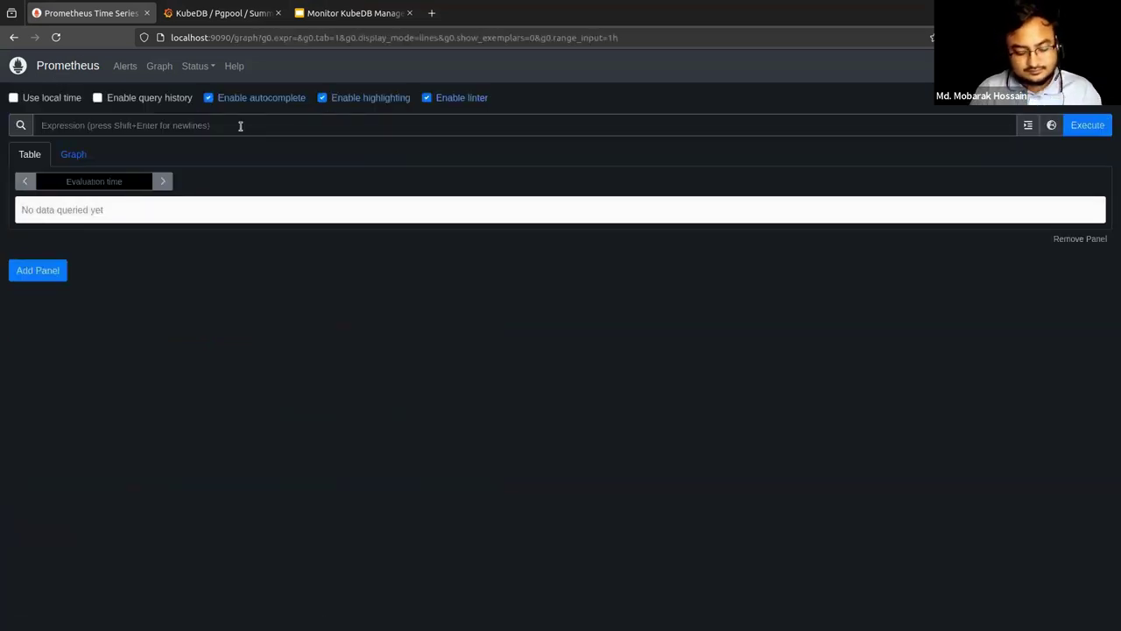
text(kubedb)
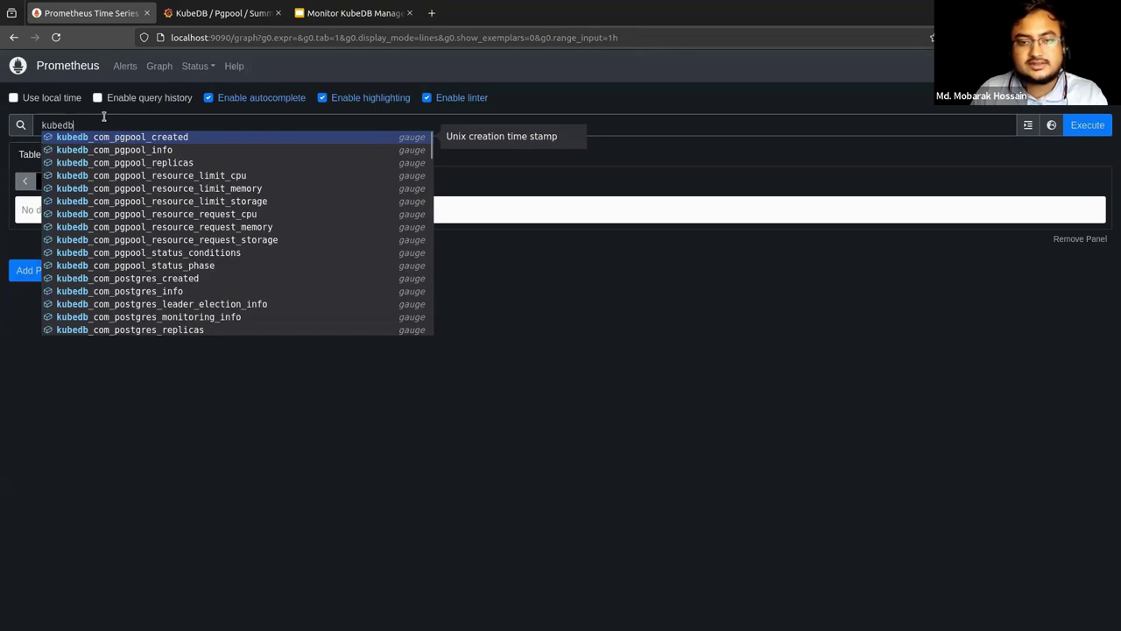
Replace the expression with the metric pgpool2_backend_by_process_total and execute the query.
double_click(52, 124)
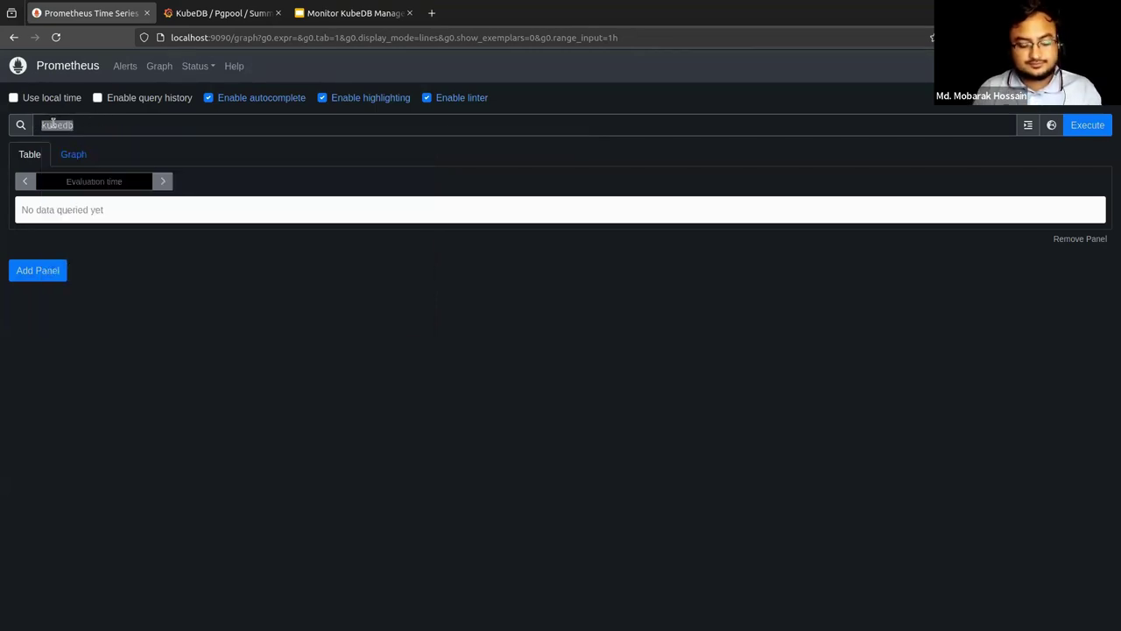
text(pgpool)
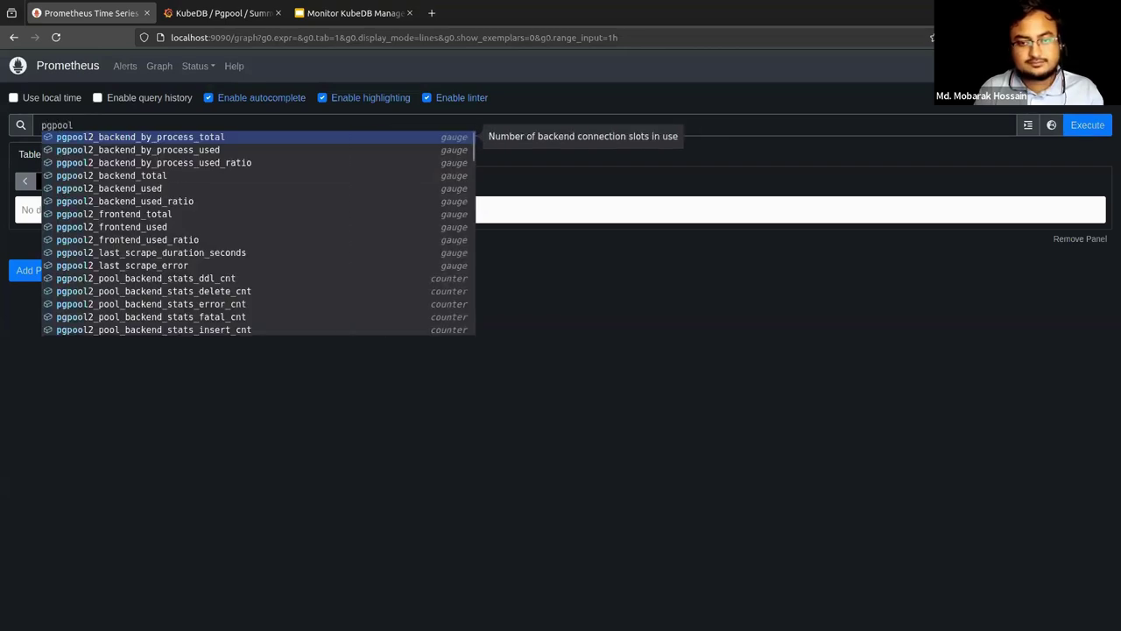
text(2)
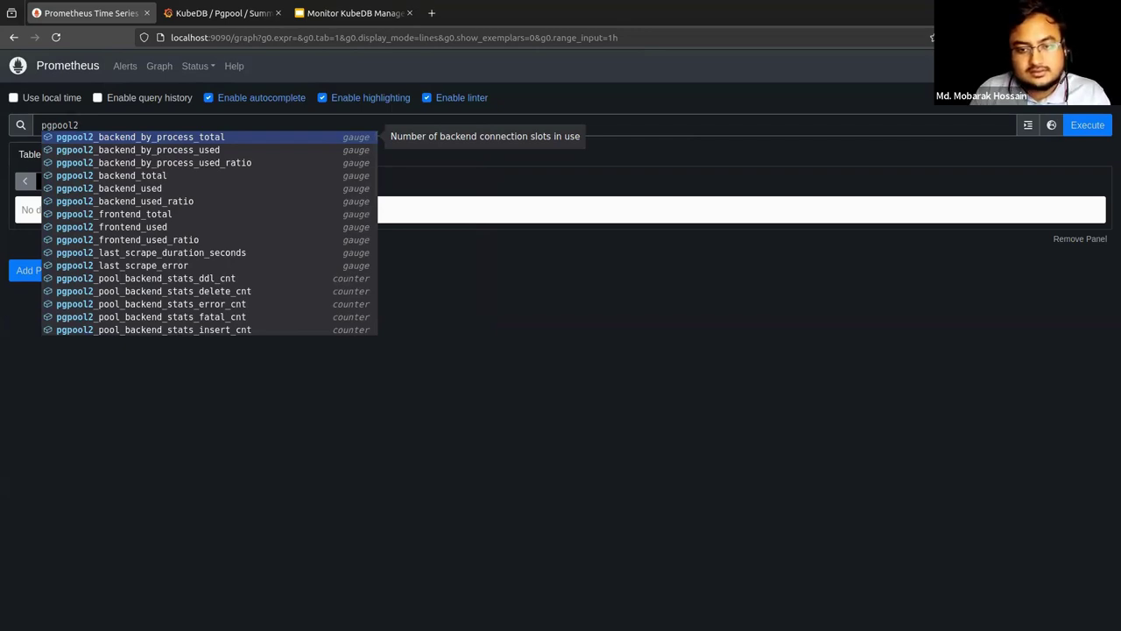
key(Down)
key(Up)
key(Return)
key(Return)
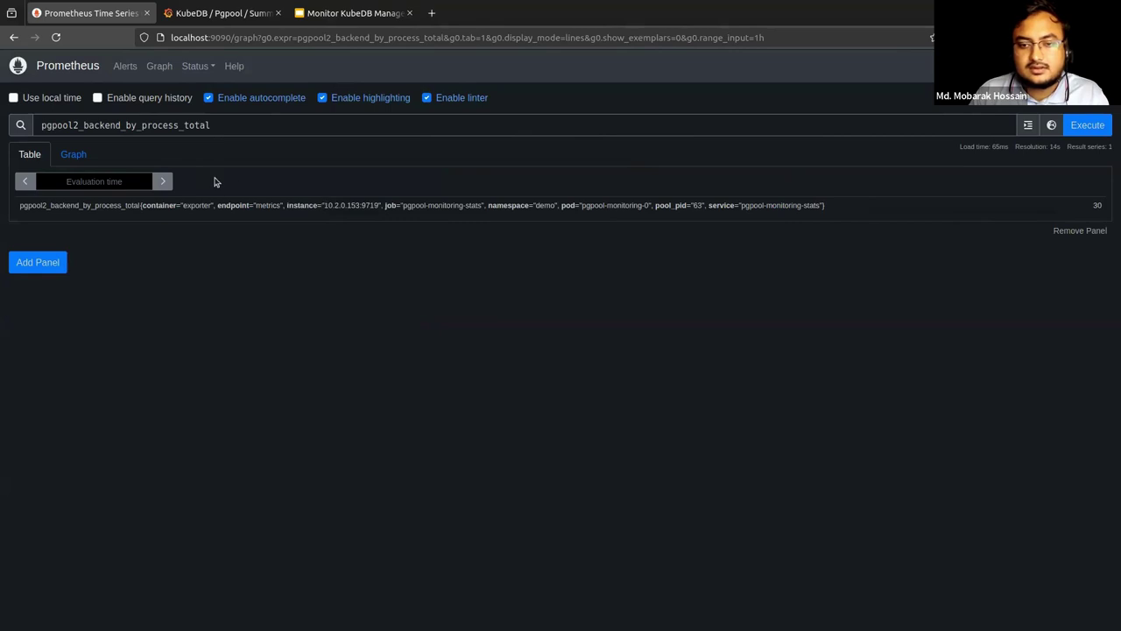
double_click(195, 123)
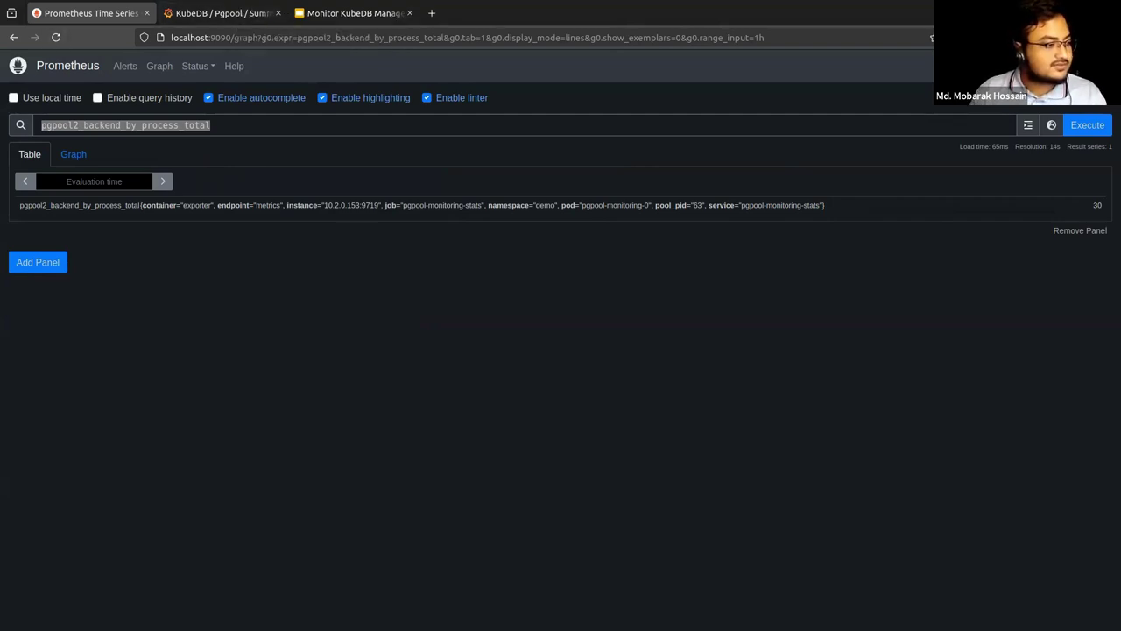
key(alt+Tab)
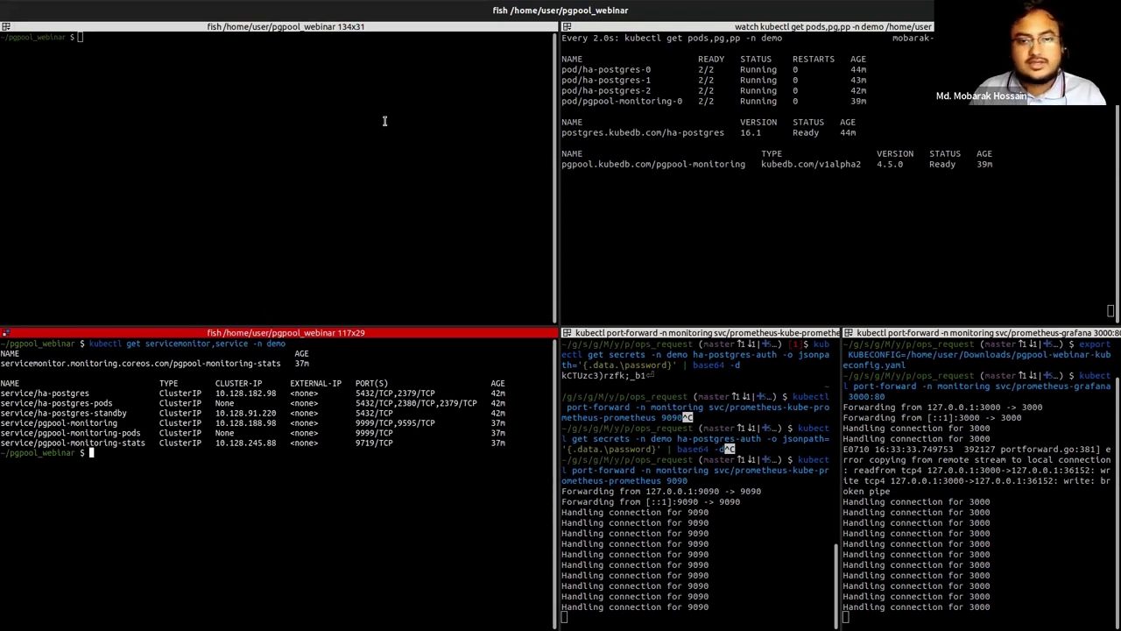
key(alt+Tab)
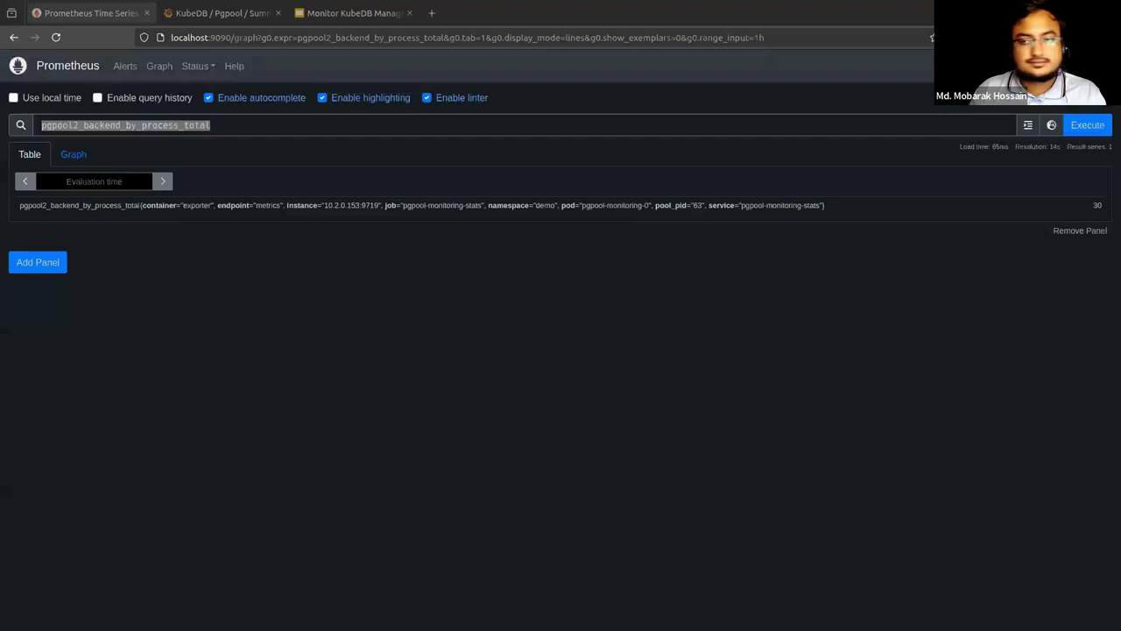
Open the repository github.com/appscode/grafana-dashboards in a new browser tab.
click(430, 14)
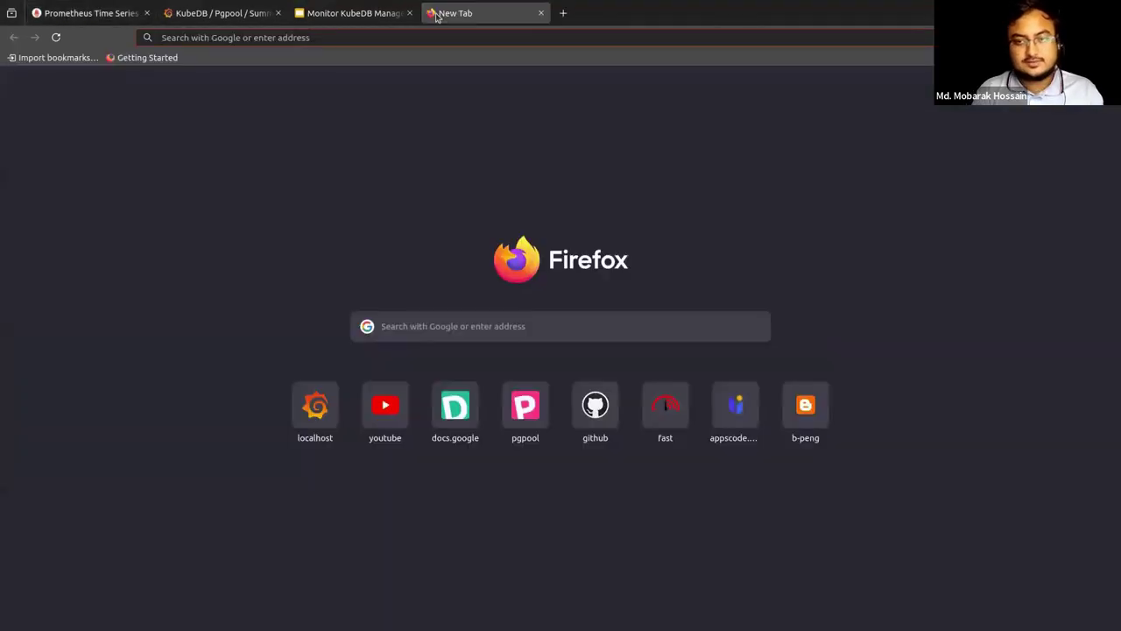
text(gi)
key(BackSpace)
key(BackSpace)
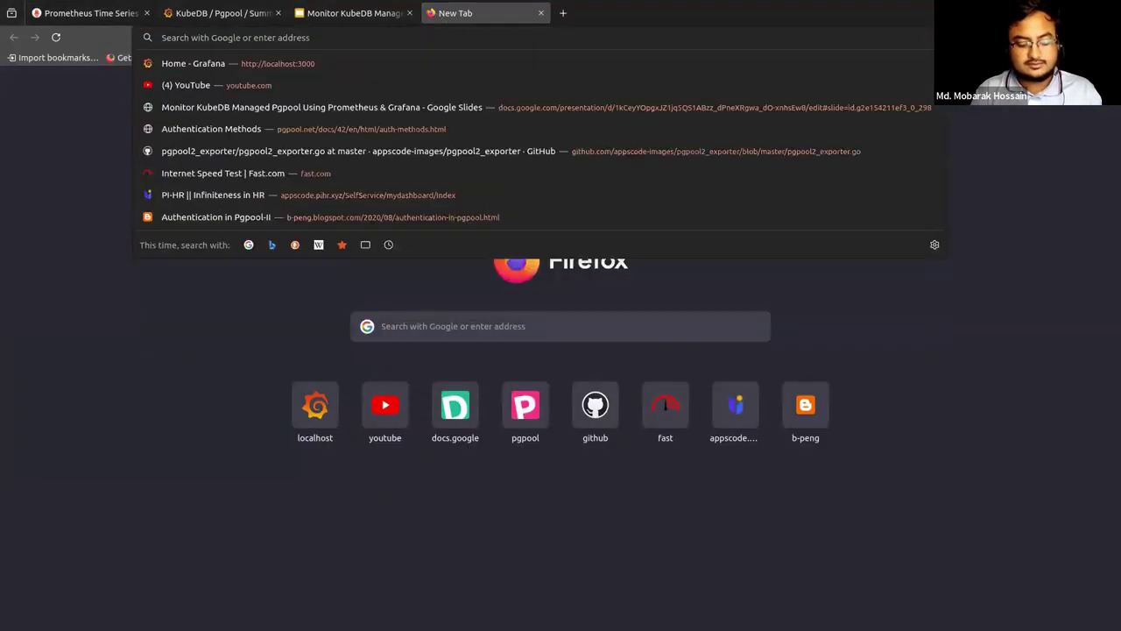
text(g)
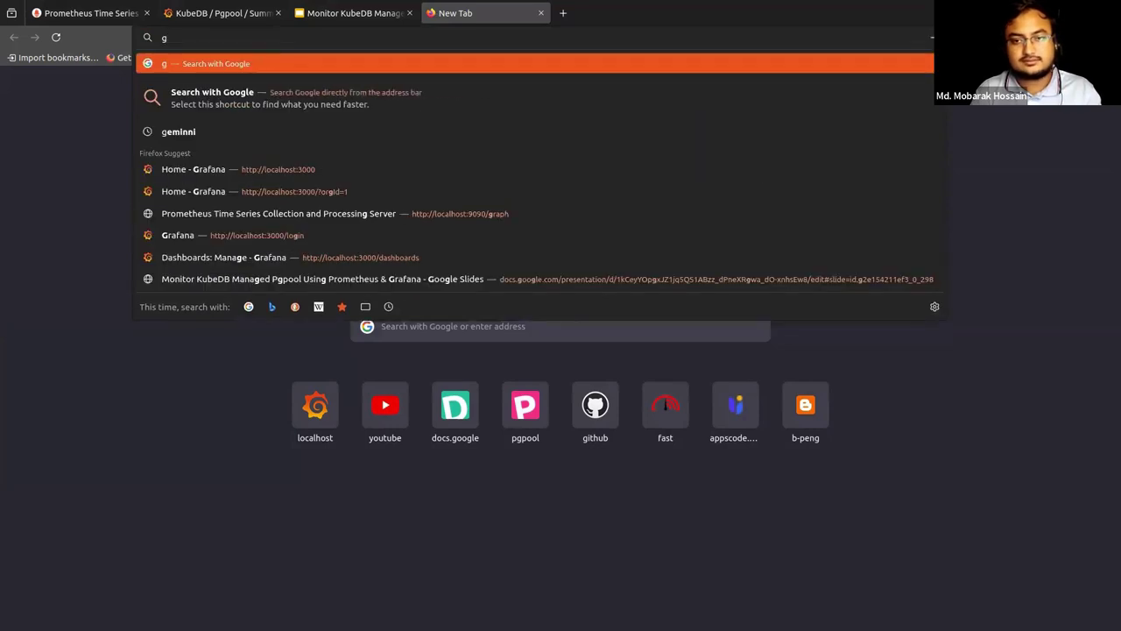
text(ith)
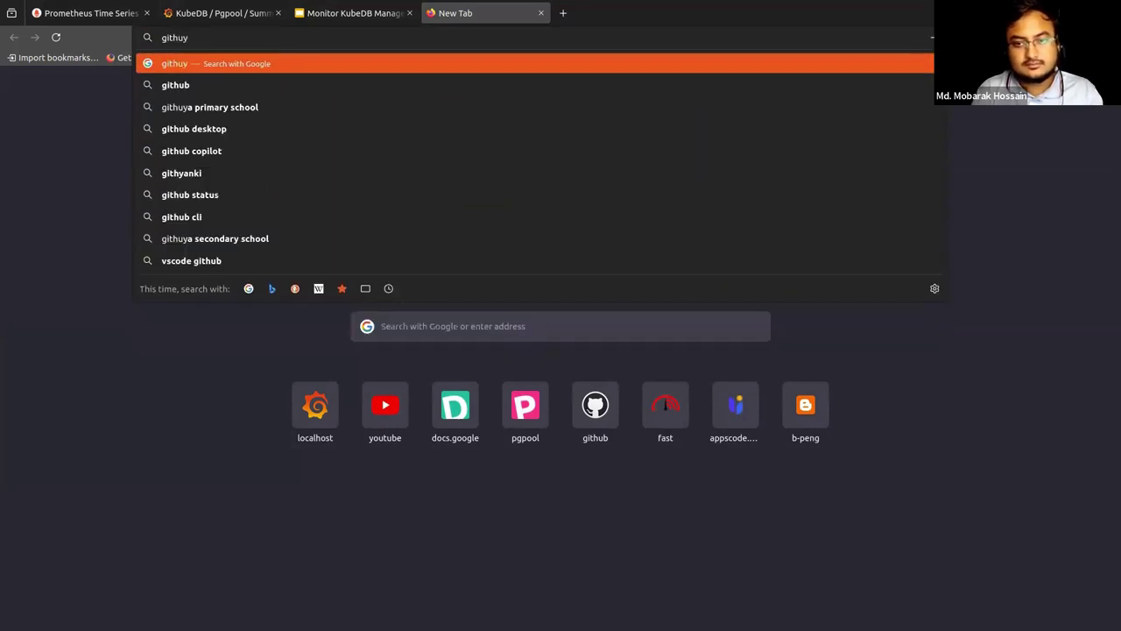
key(Down)
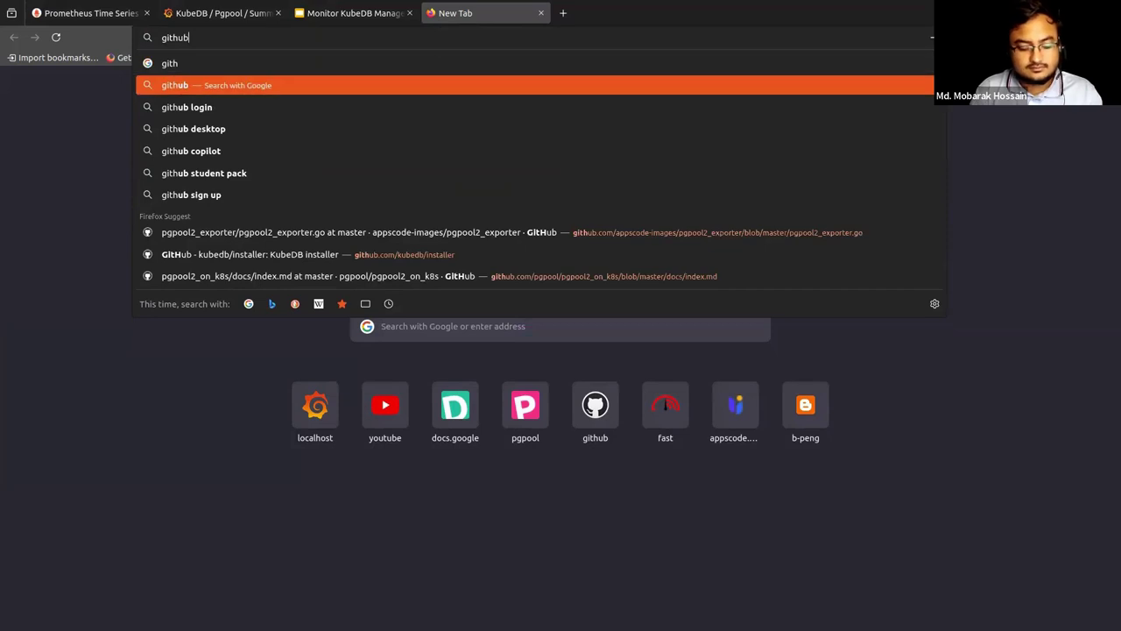
text(.com/)
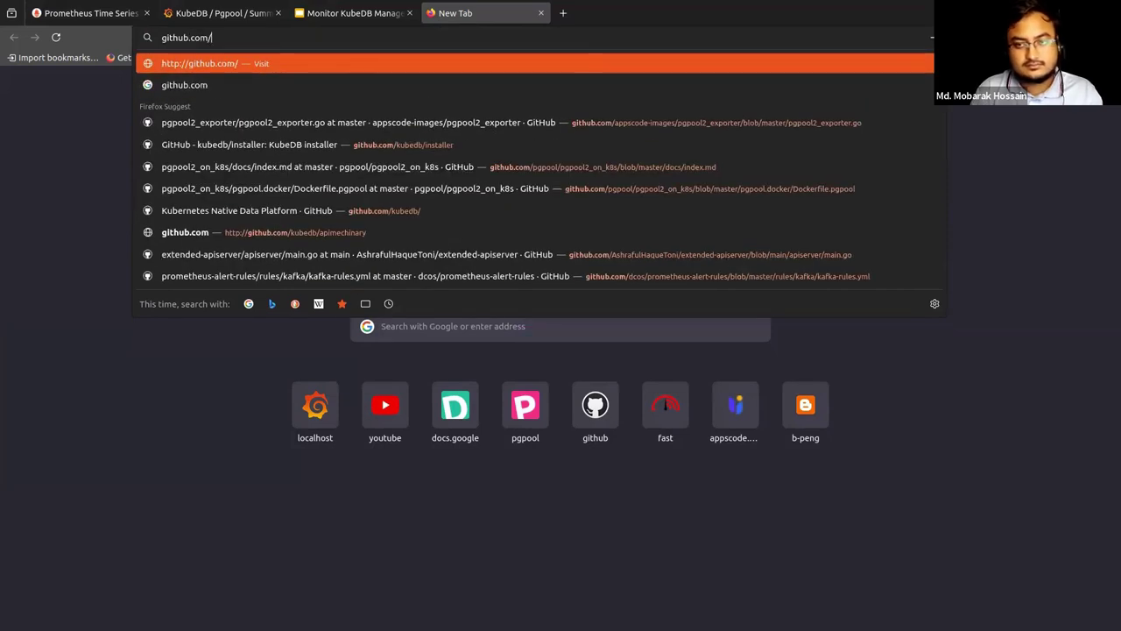
text(a)
key(Right)
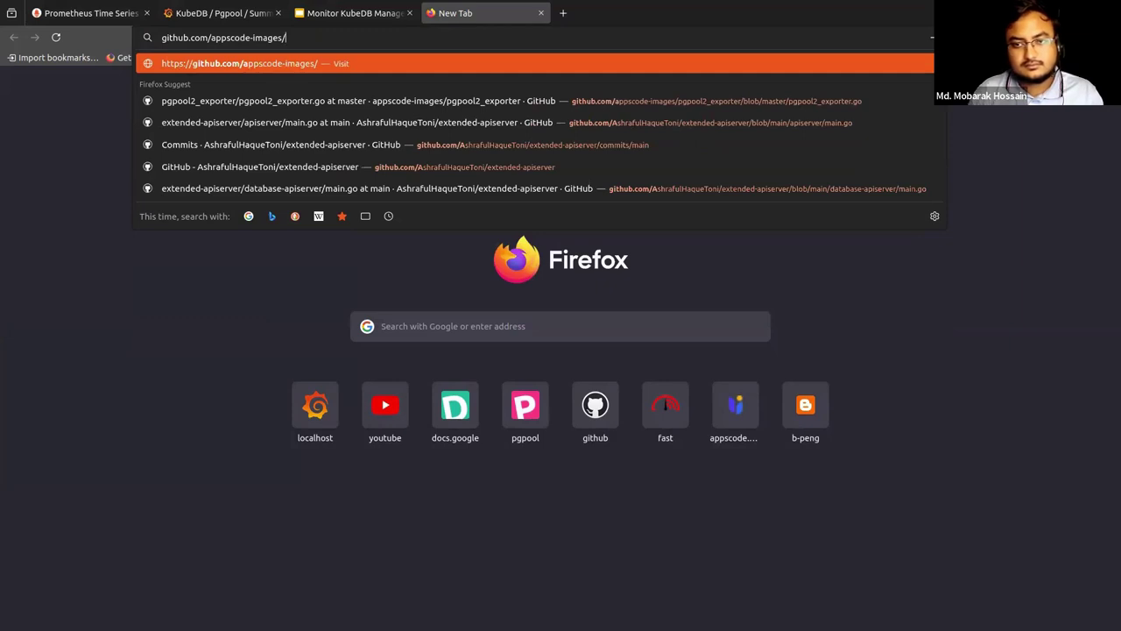
drag(286, 38, 245, 36)
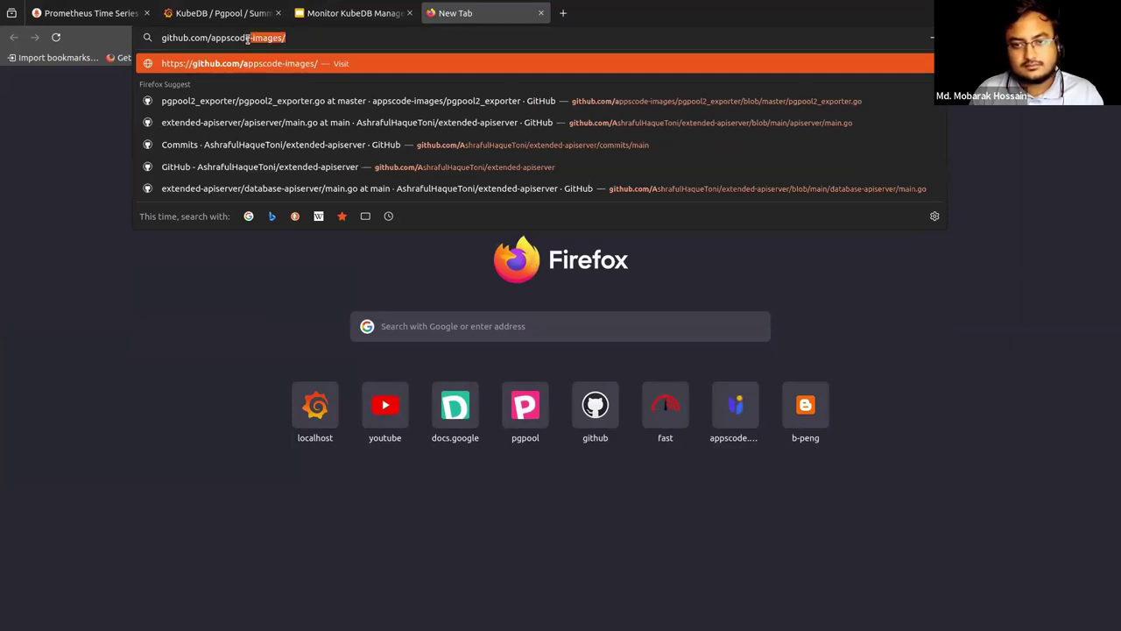
text(/g)
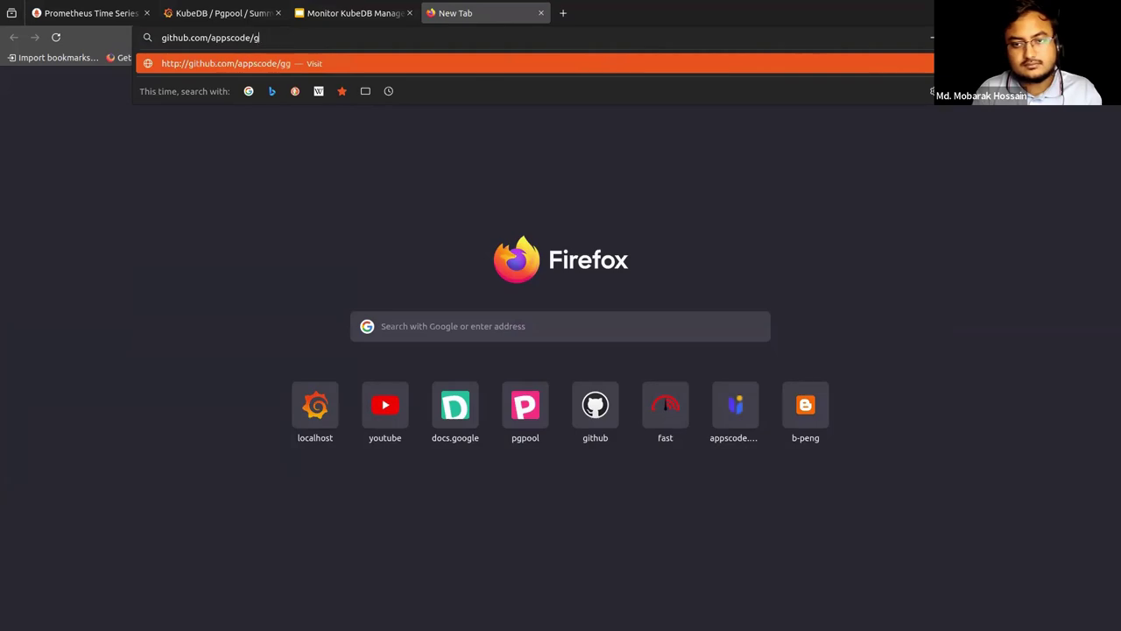
text(rafana-dashboards)
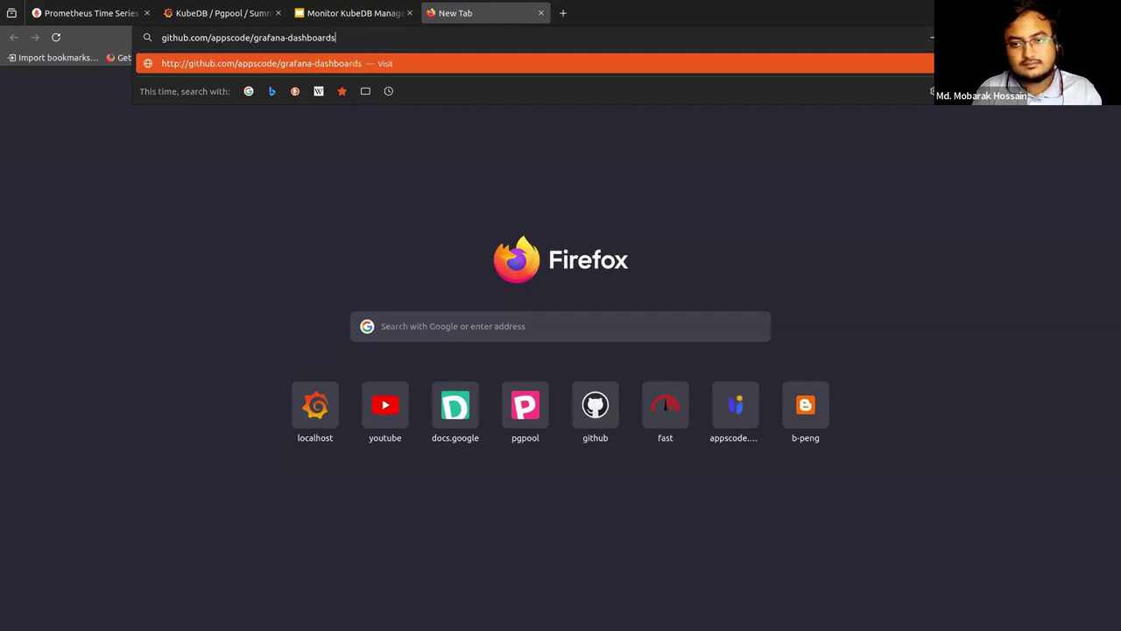
key(Return)
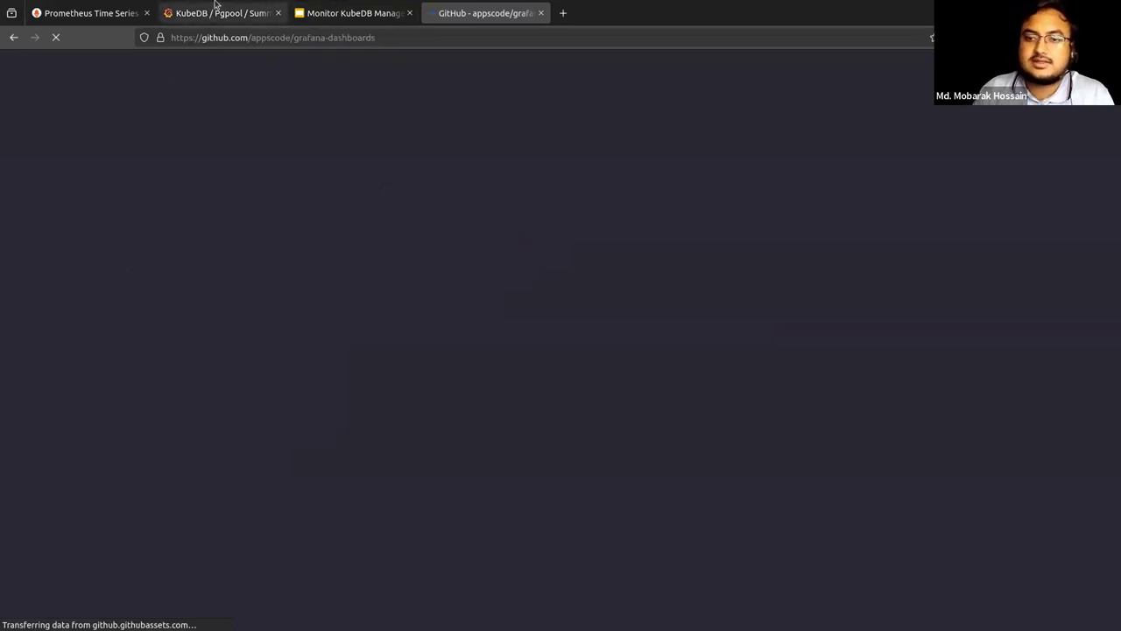
Return Grafana to its home page and open the pgpool folder in the grafana-dashboards repository on GitHub.
click(220, 13)
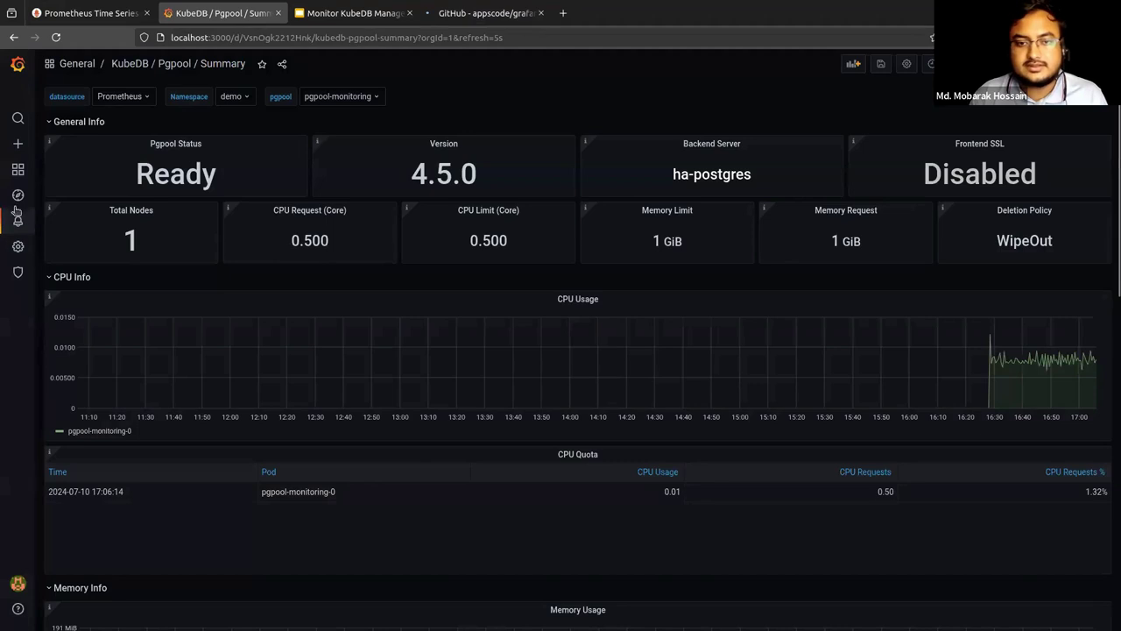
click(18, 64)
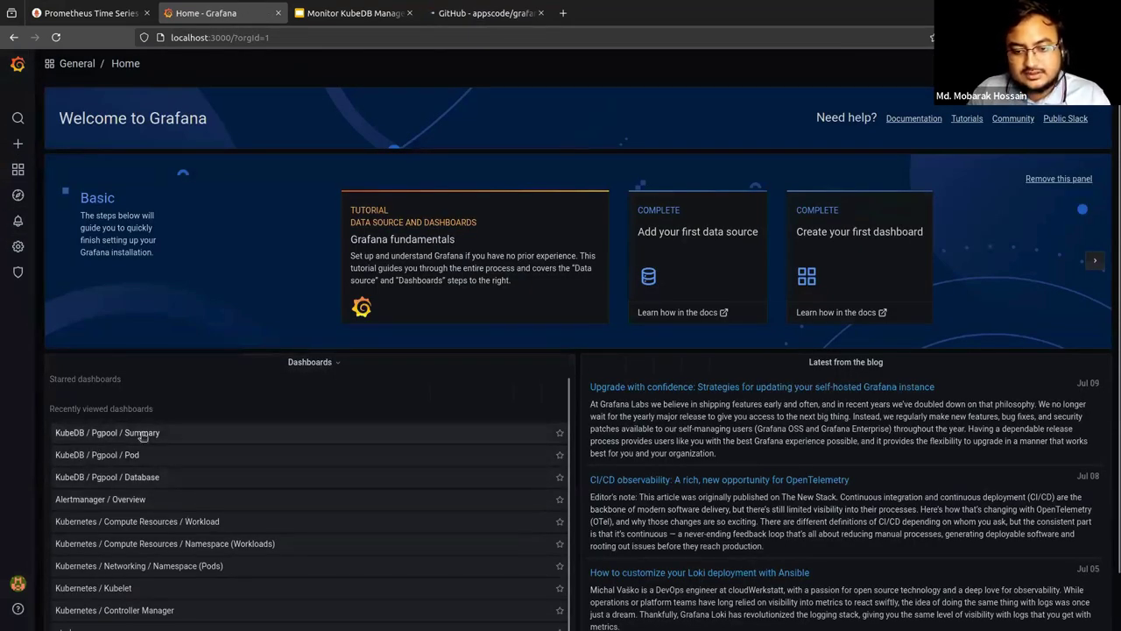
click(479, 24)
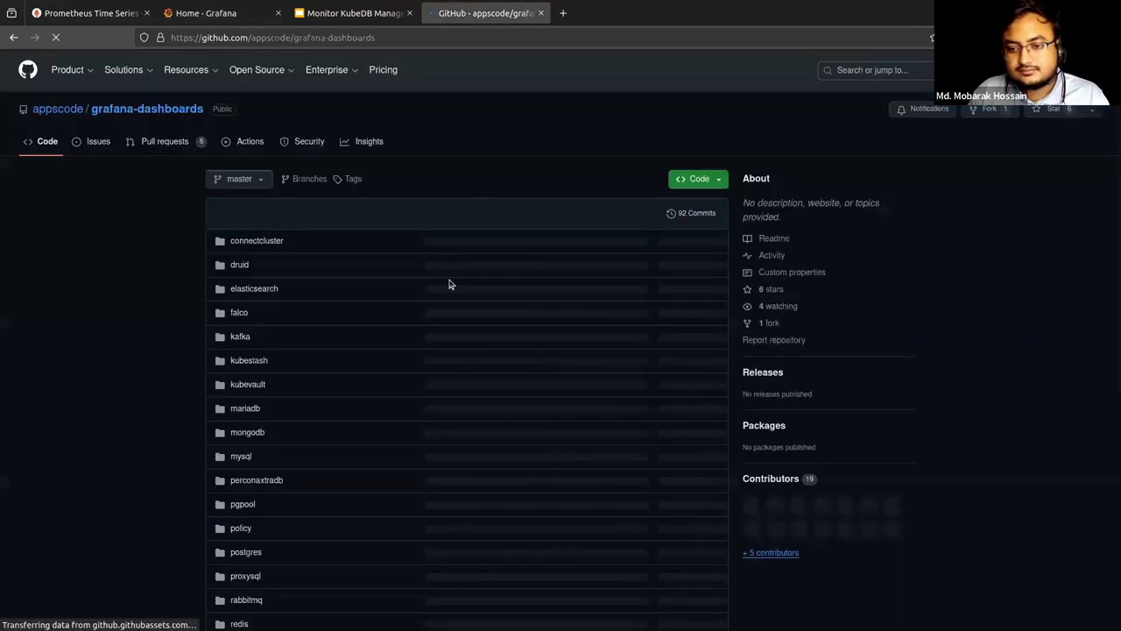
scroll(249, 451, down, 1)
scroll(178, 263, down, 1)
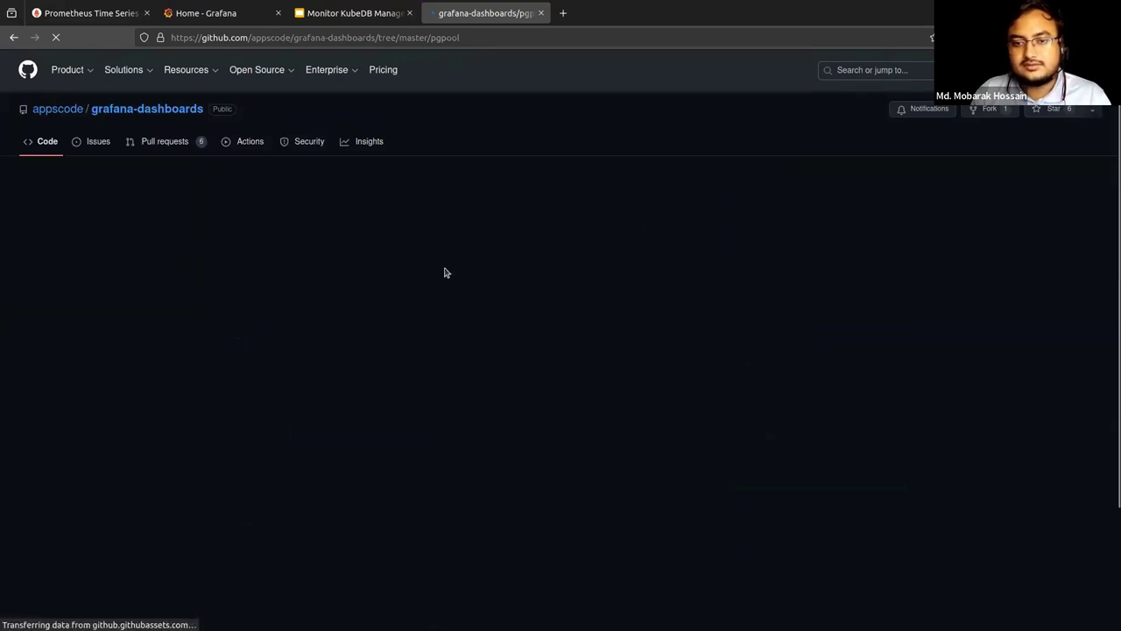
click(349, 13)
click(484, 13)
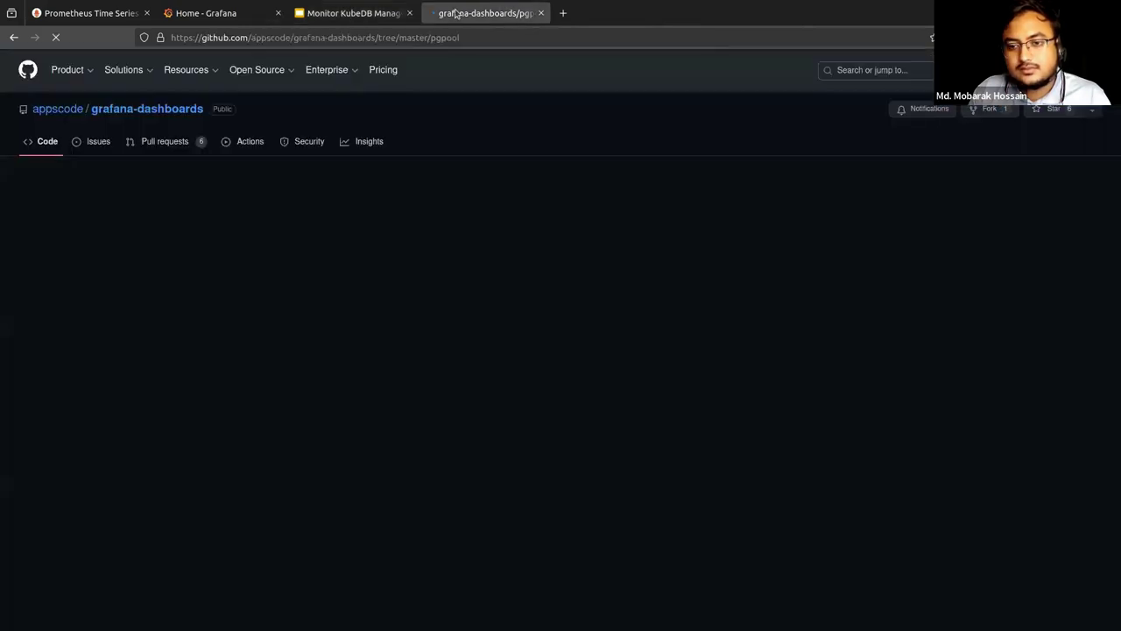
click(322, 16)
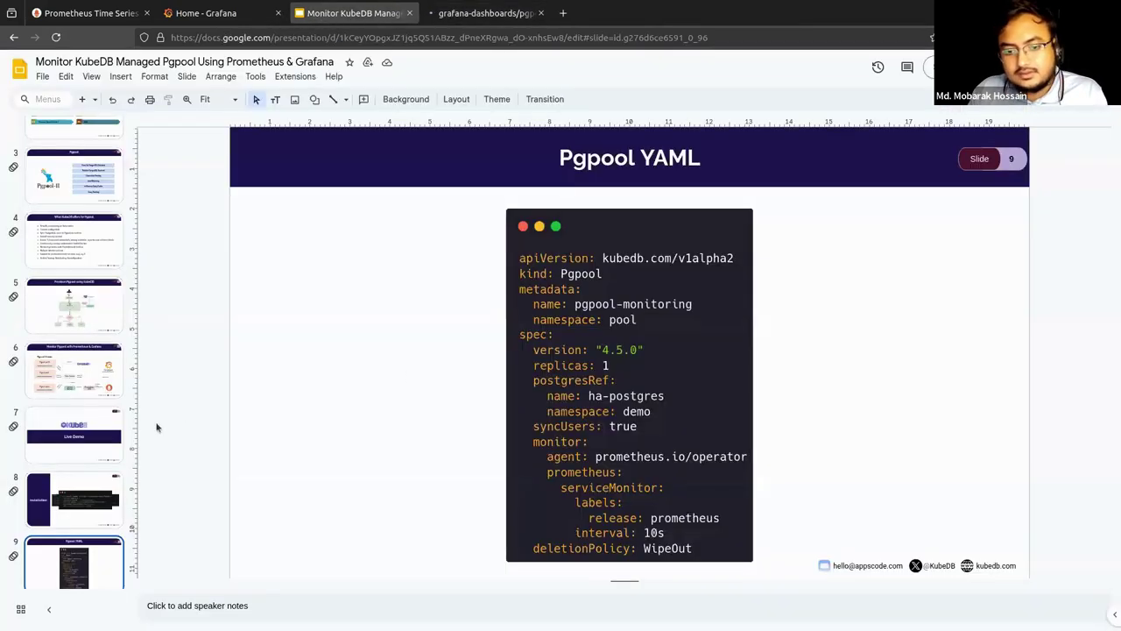
click(452, 13)
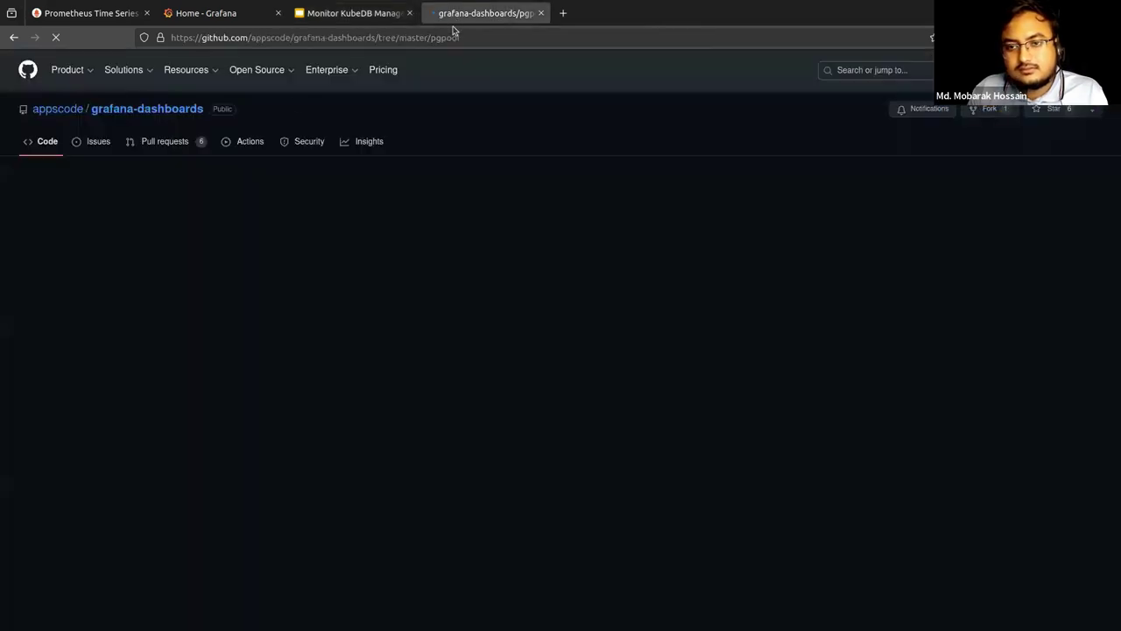
click(258, 7)
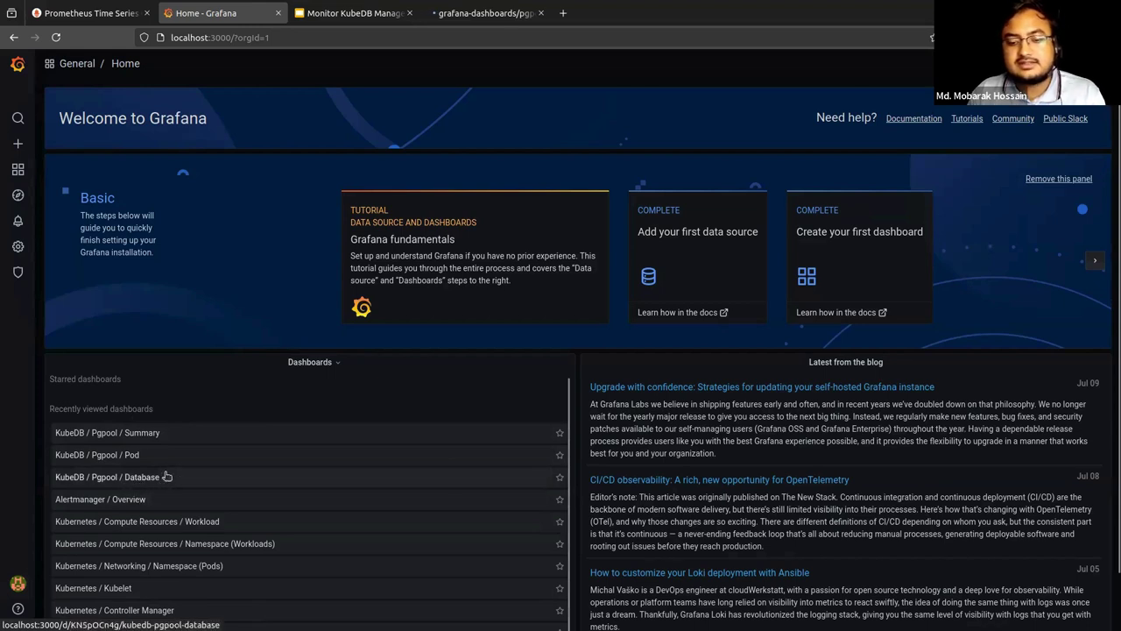
click(451, 13)
Open the KubeDB / Pgpool / Summary dashboard in Grafana and examine its General Info panels, including the backend server.
click(219, 13)
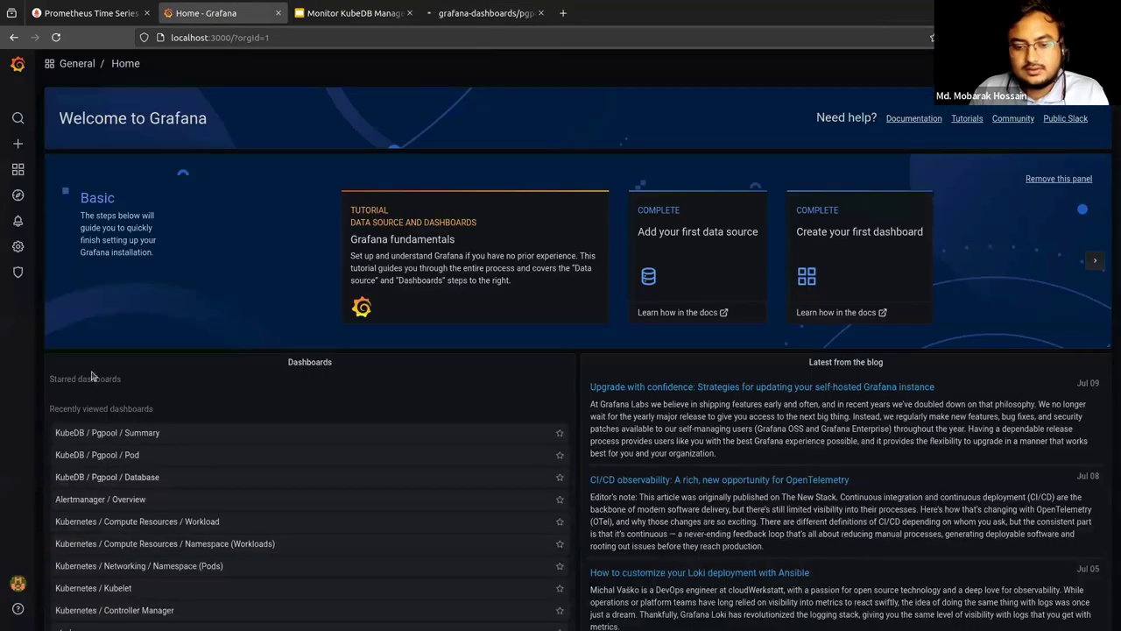
click(96, 434)
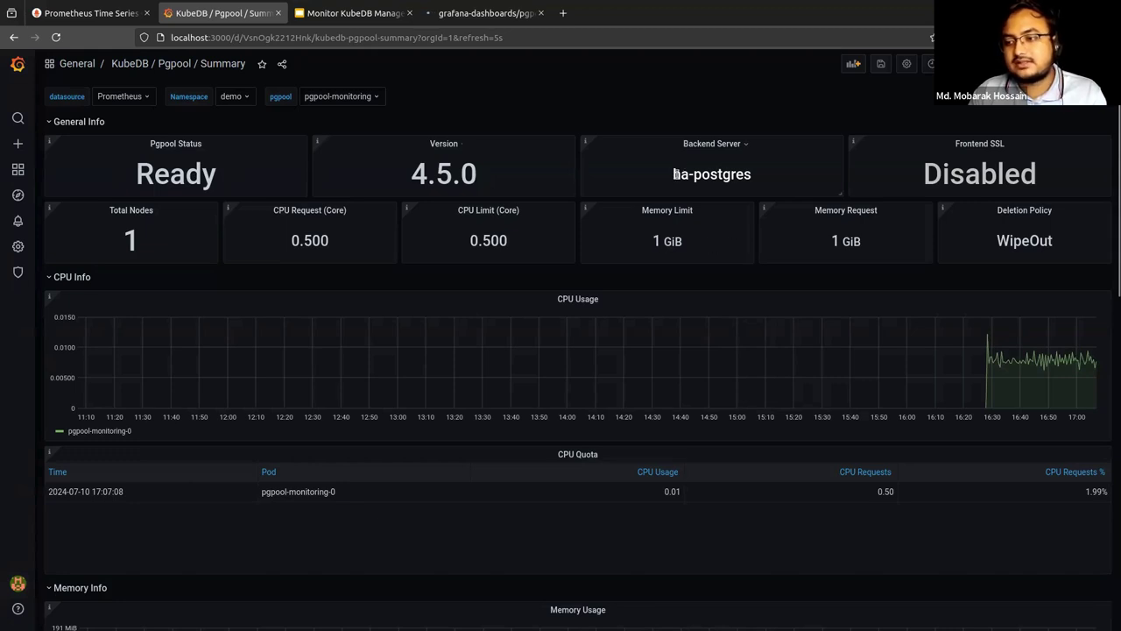
drag(677, 174, 760, 180)
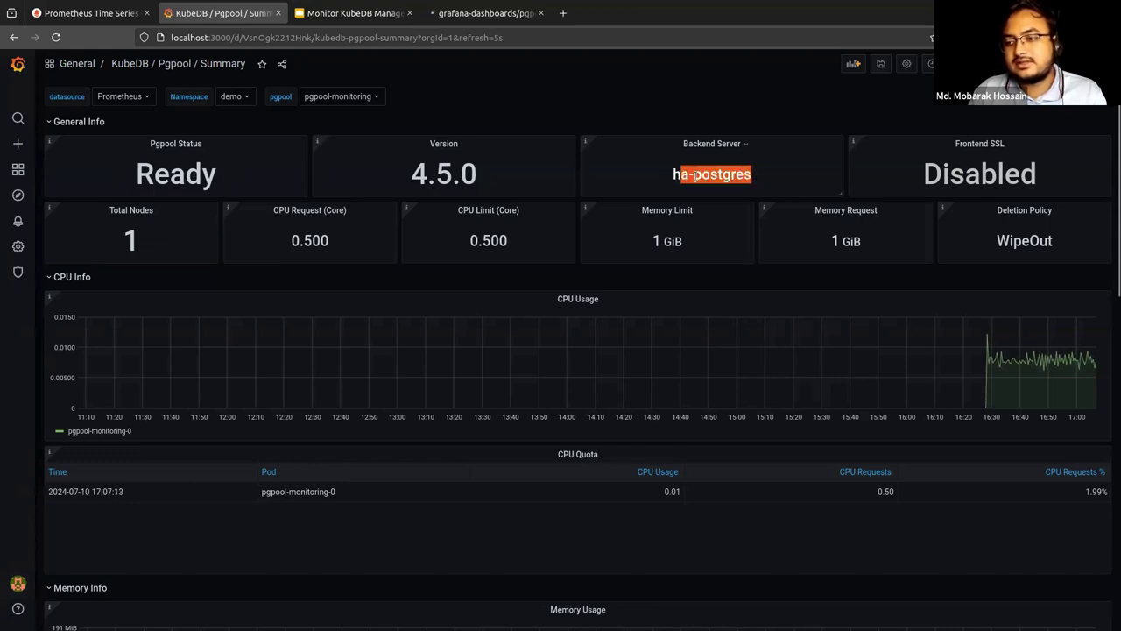
click(741, 175)
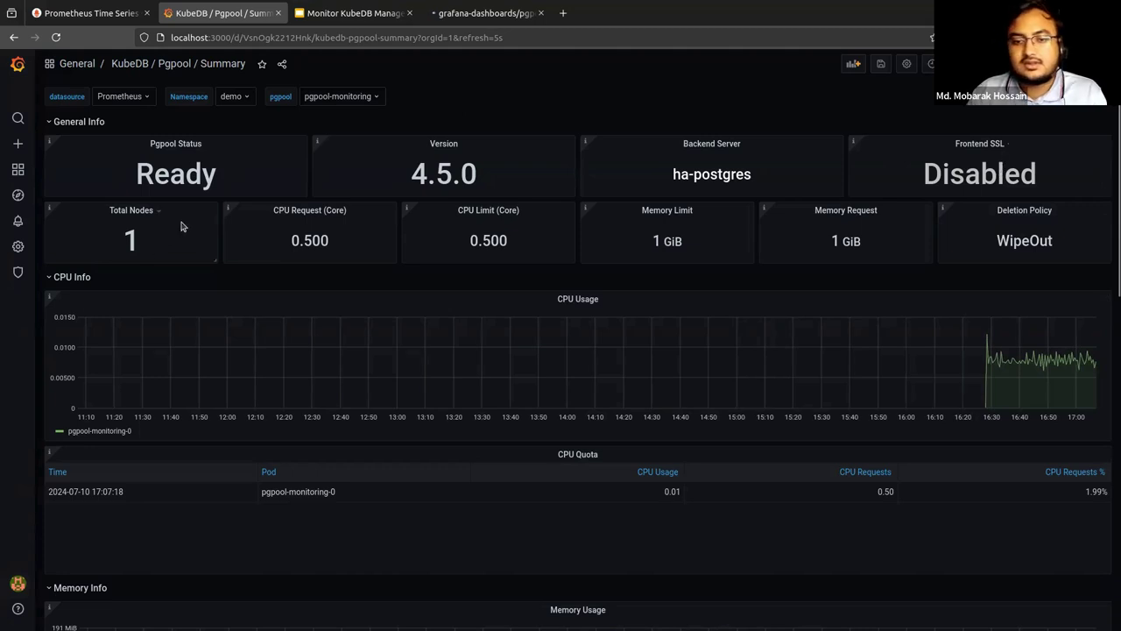
mouse_move(182, 227)
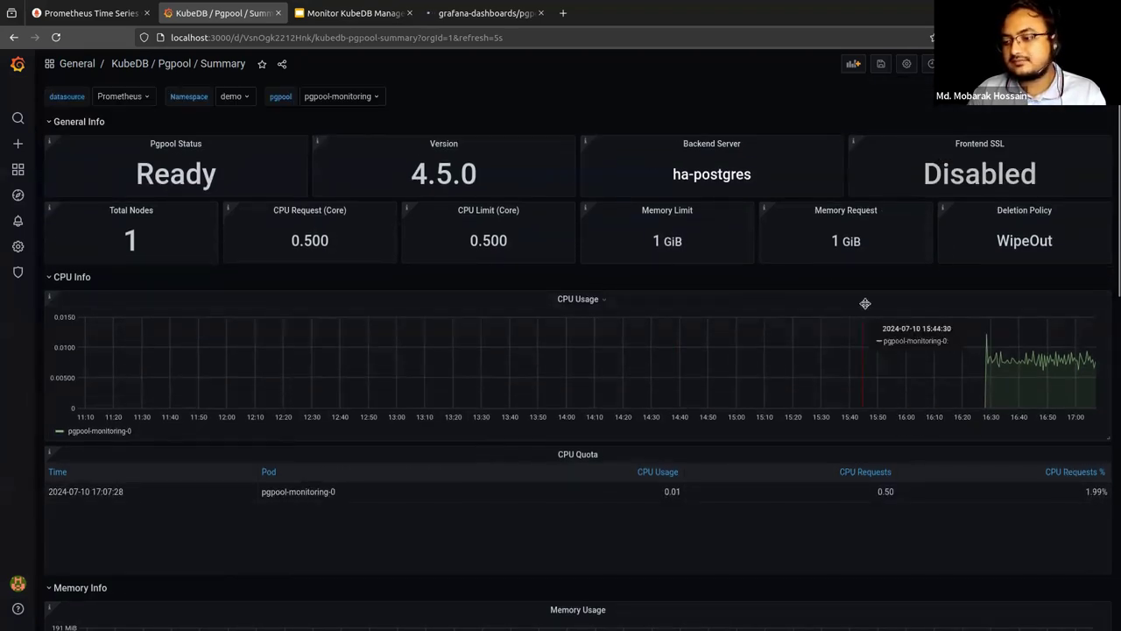
Set the Pgpool Summary dashboard's time range to the last 15 minutes.
scroll(888, 358, down, 5)
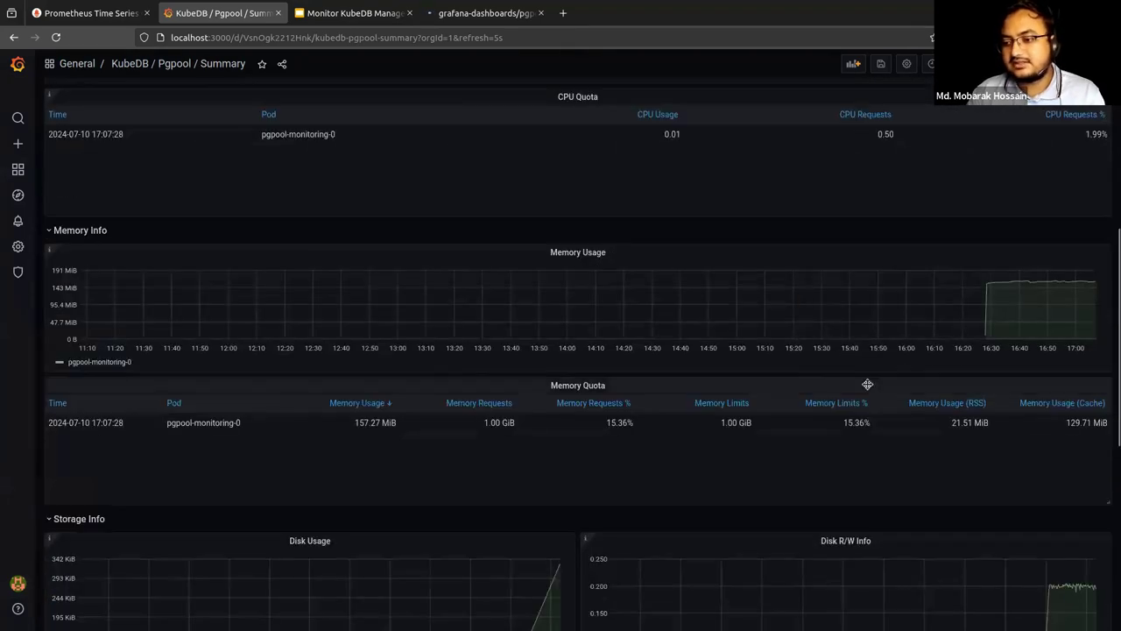
scroll(808, 382, up, 5)
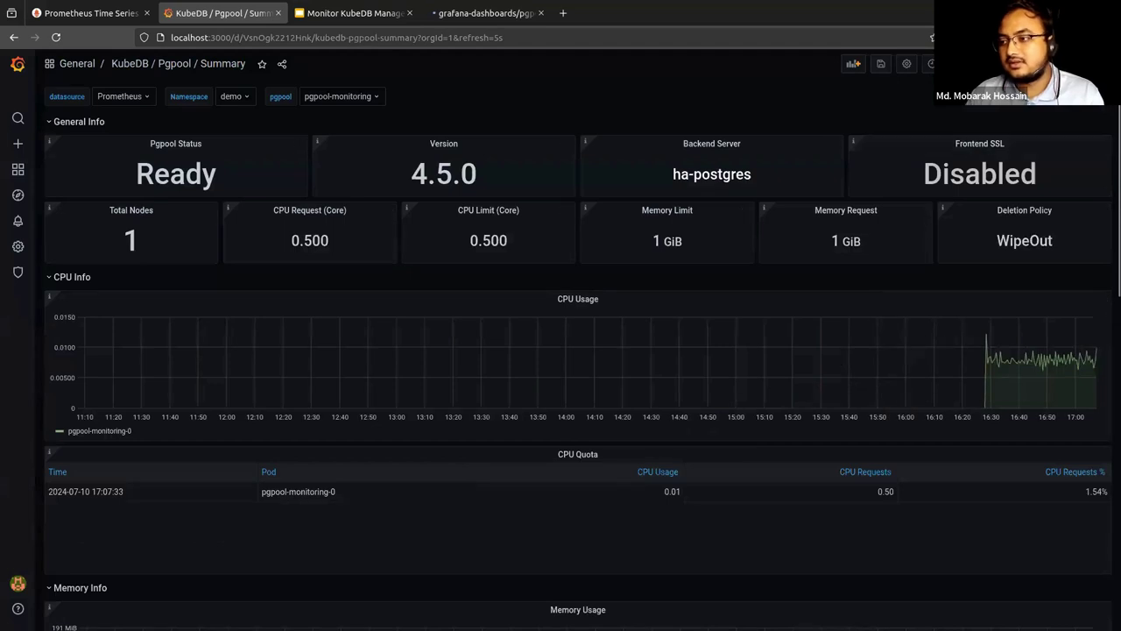
click(990, 63)
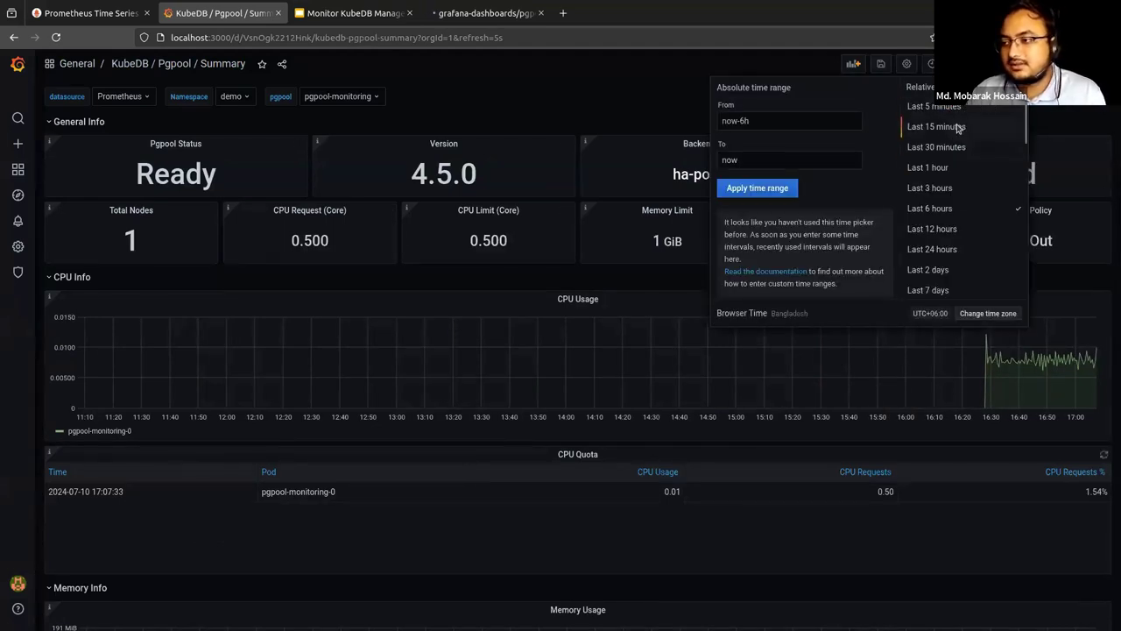
click(936, 127)
Review the CPU, memory, storage and network panels of the Pgpool Summary dashboard.
scroll(934, 371, down, 3)
scroll(701, 246, down, 2)
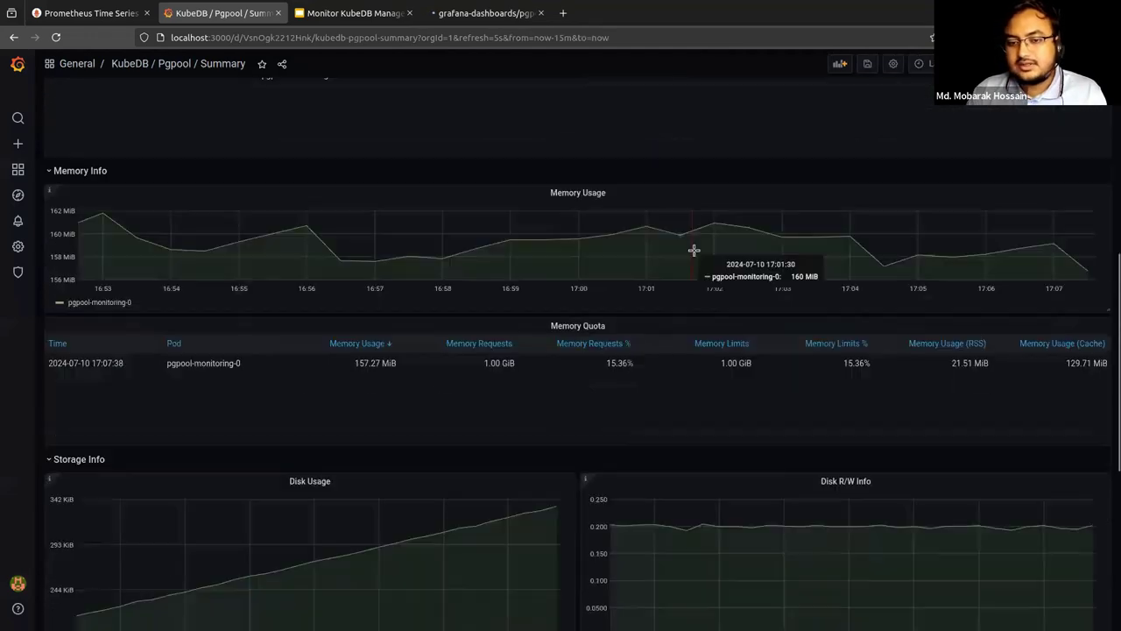
scroll(676, 404, up, 5)
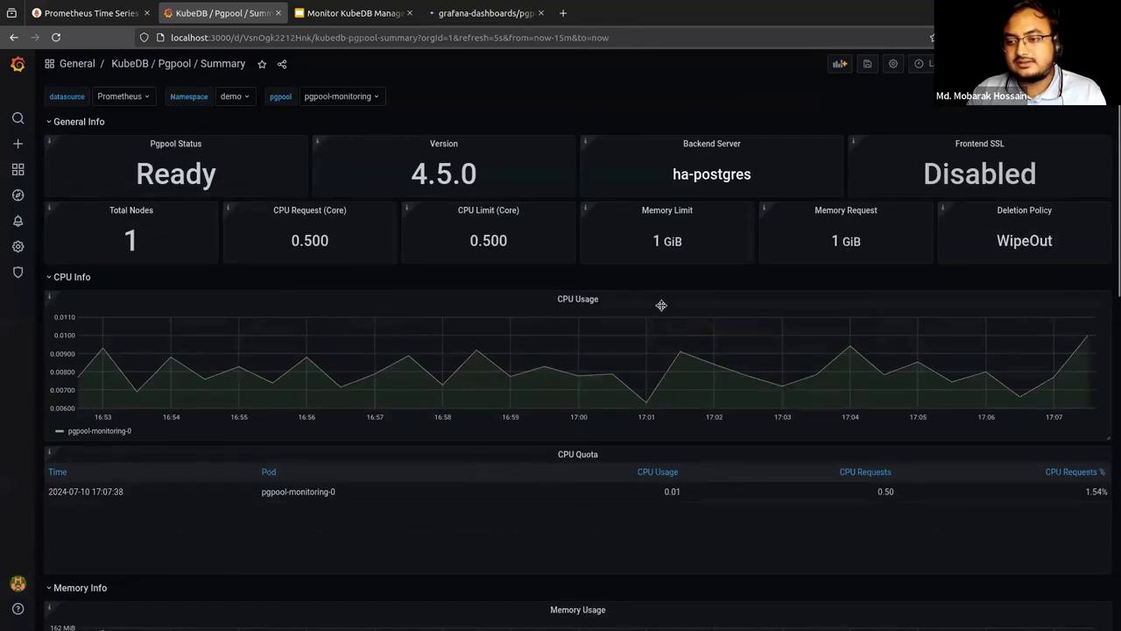
scroll(675, 322, down, 10)
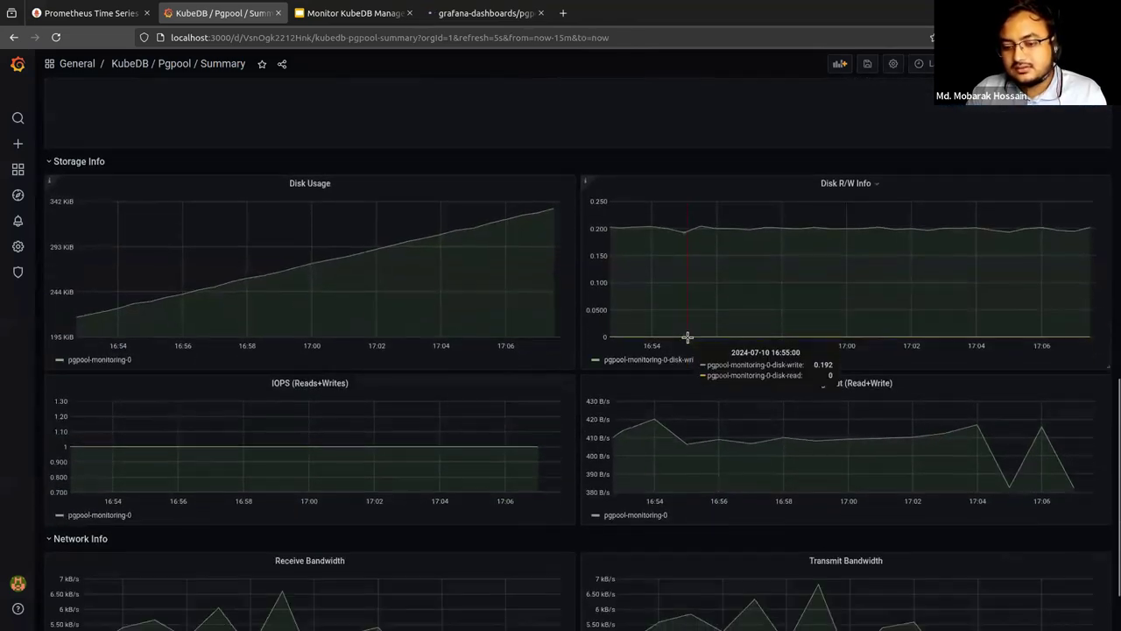
scroll(687, 337, down, 1)
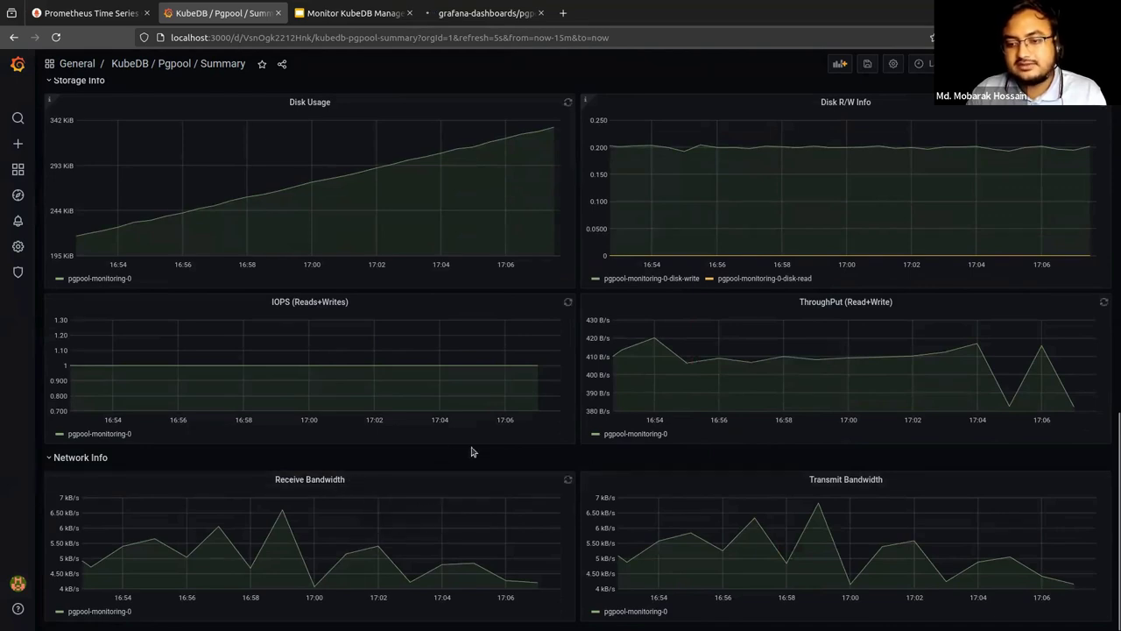
scroll(685, 462, up, 4)
scroll(685, 461, up, 5)
Return to the repository's pgpool folder on GitHub, open pgpool_database.json and copy its raw contents.
click(481, 12)
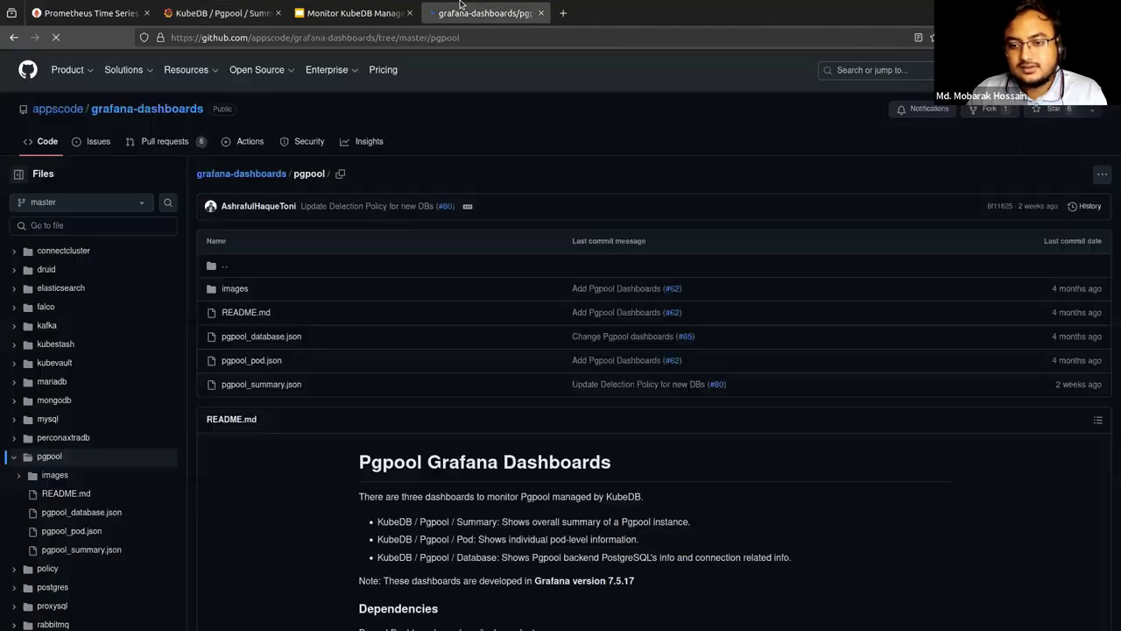
scroll(468, 323, down, 3)
scroll(508, 327, up, 3)
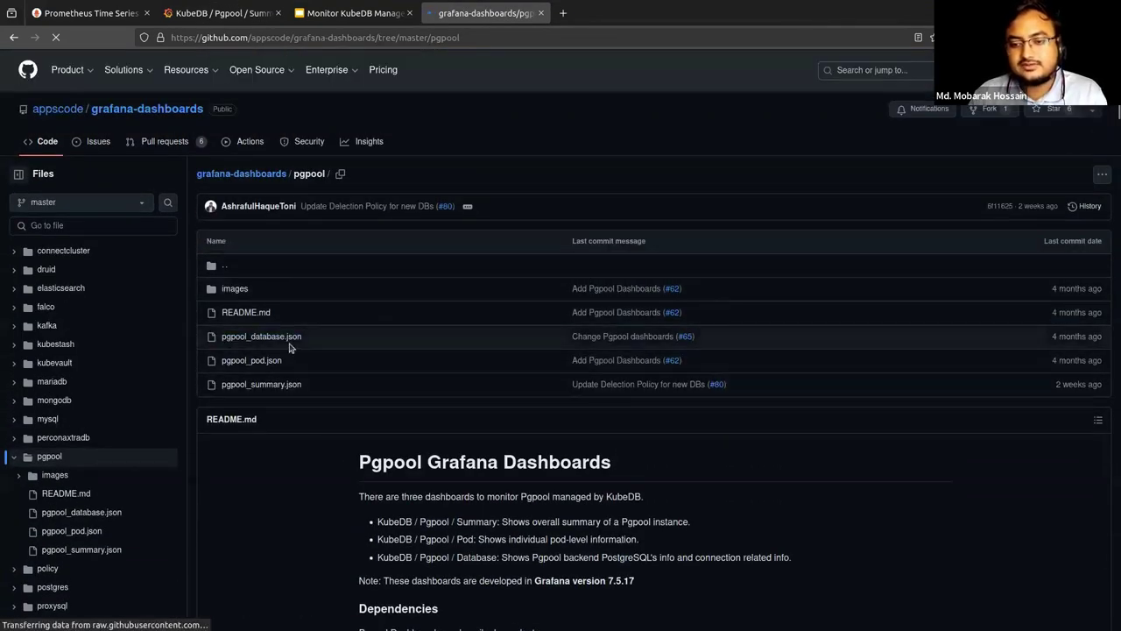
click(288, 341)
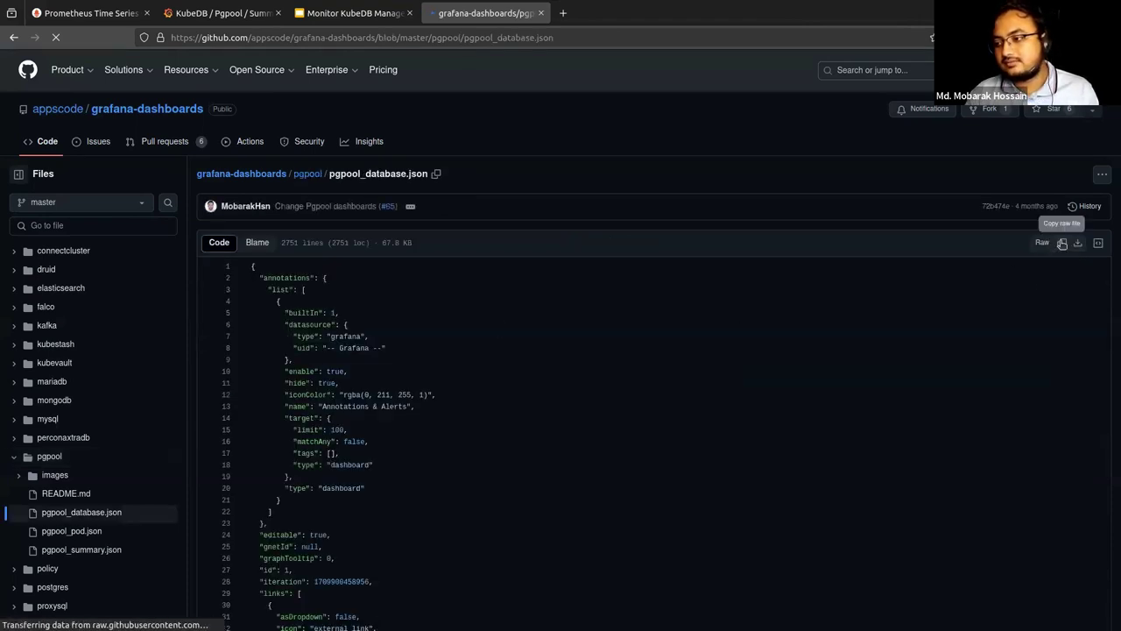
click(1061, 244)
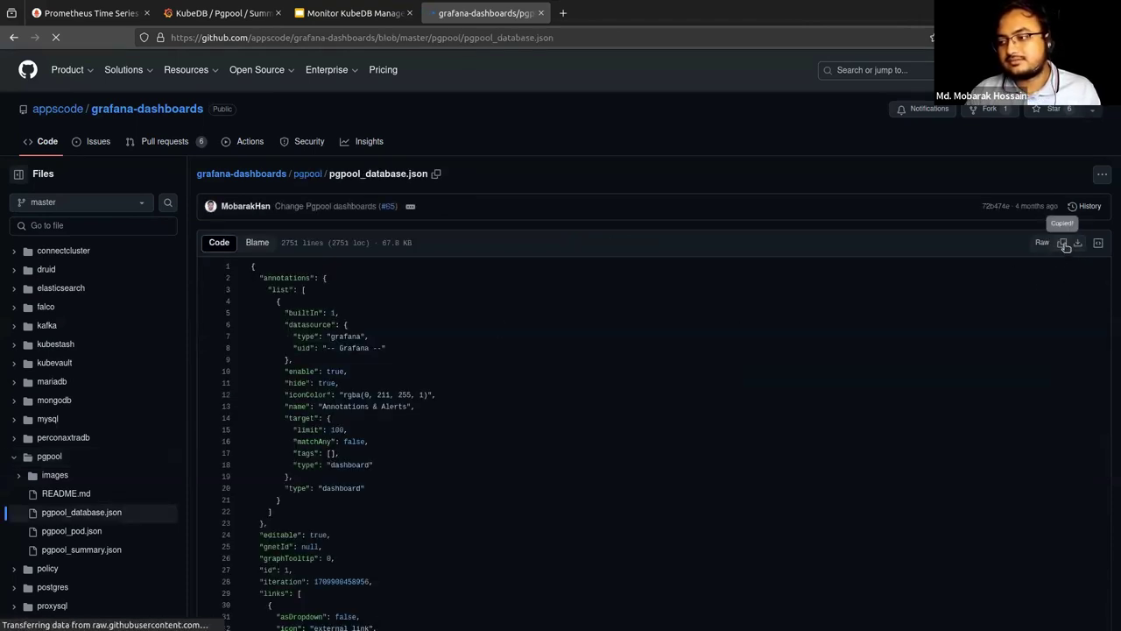
Import the copied pgpool_database.json into Grafana as panel JSON, overwriting the existing KubeDB / Pgpool / Database dashboard.
click(221, 13)
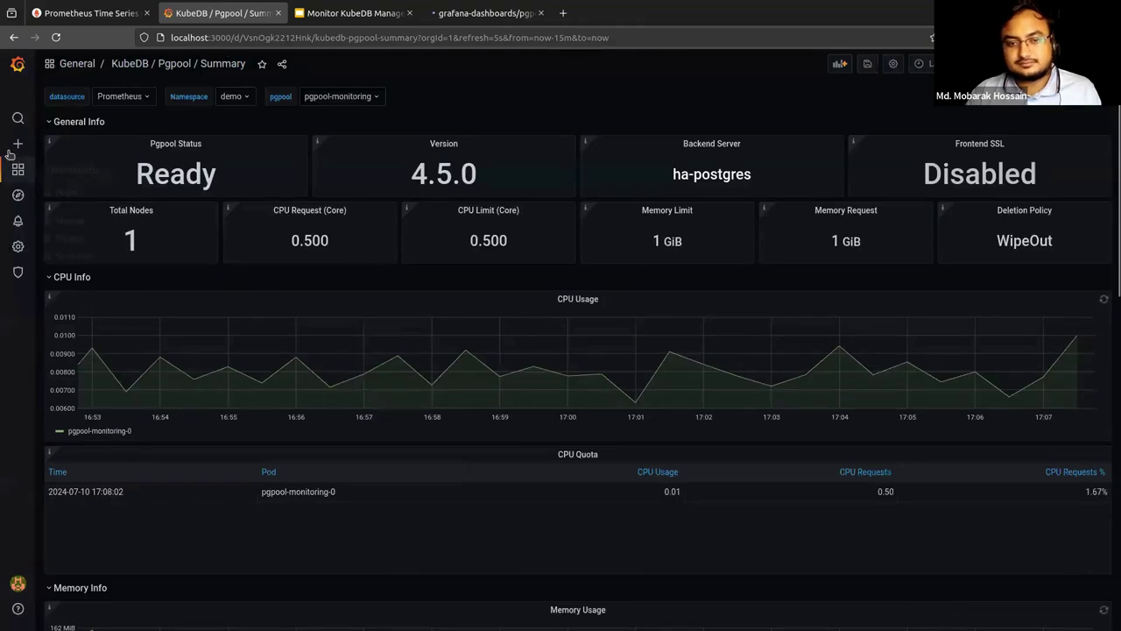
mouse_move(16, 146)
click(75, 203)
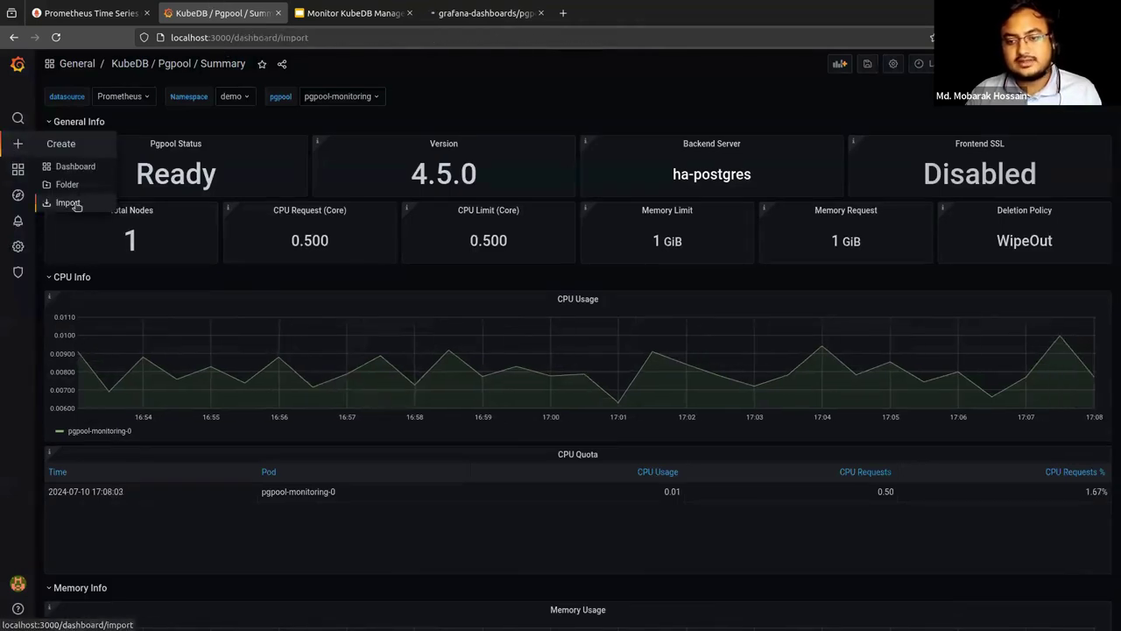
click(400, 325)
key(ctrl+v)
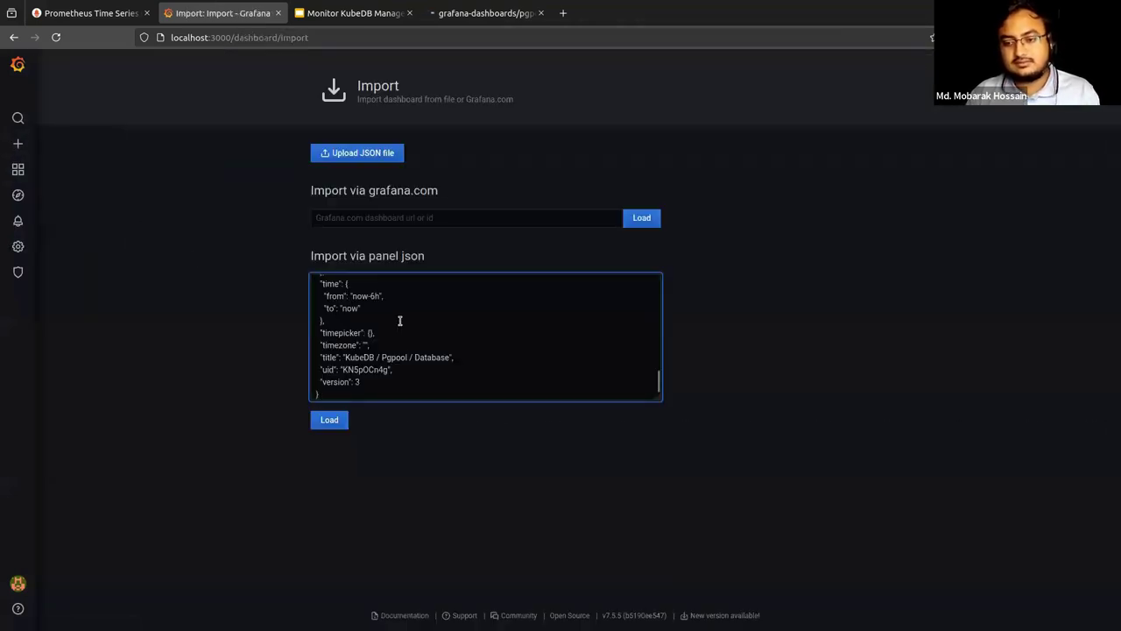
click(331, 420)
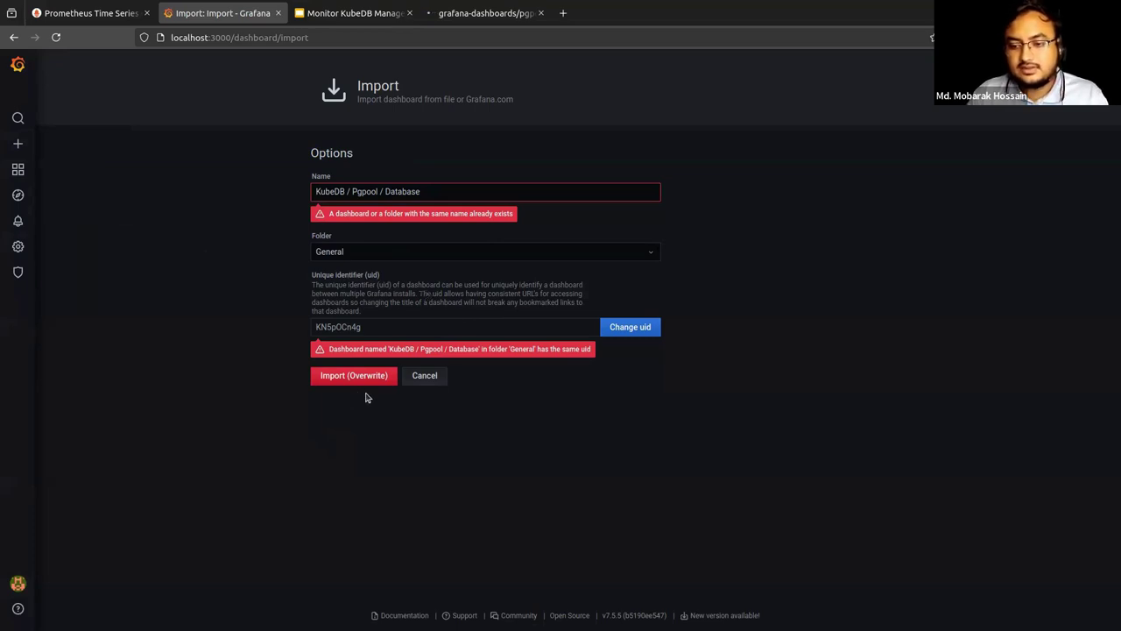
click(342, 379)
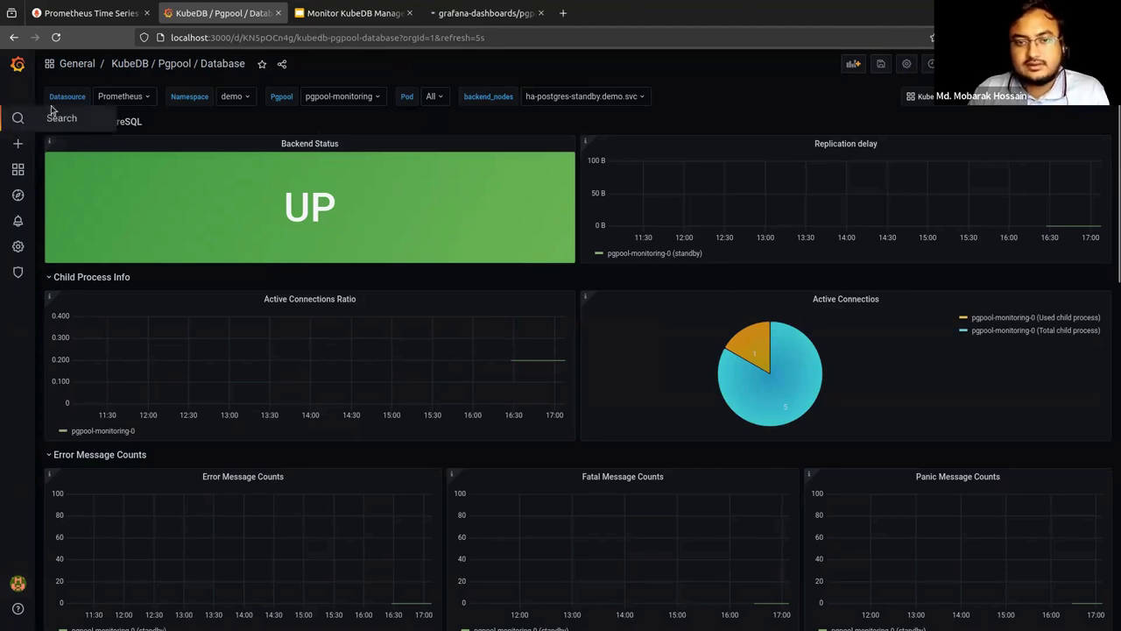
Open the KubeDB / Pgpool / Pod dashboard and review its pod summary, CPU, memory, connection and scrape panels.
click(15, 64)
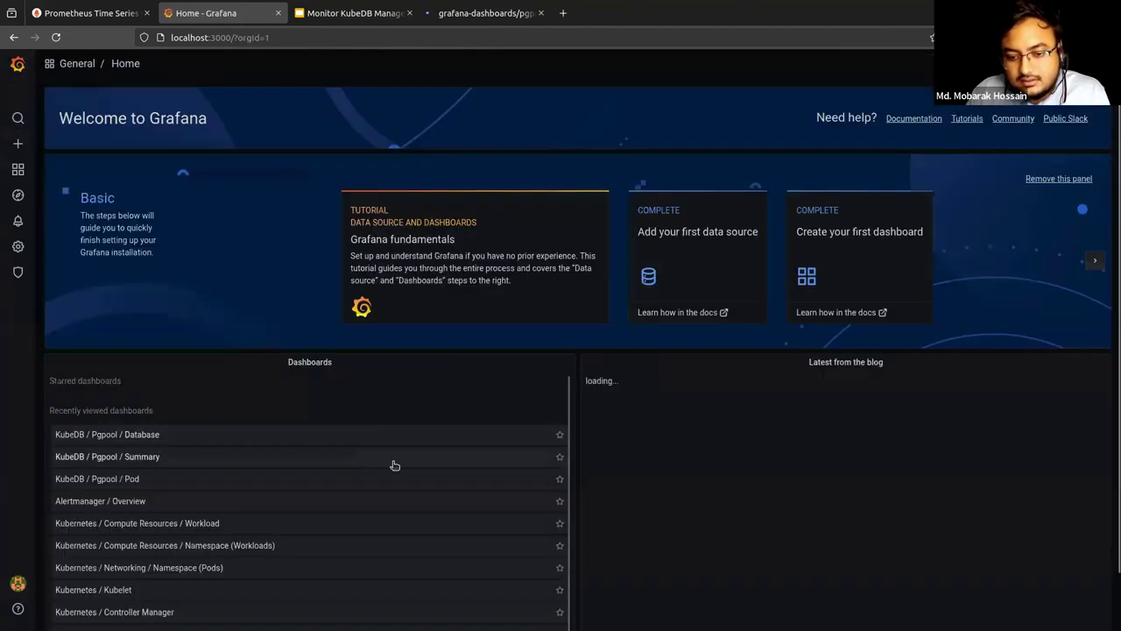
click(105, 478)
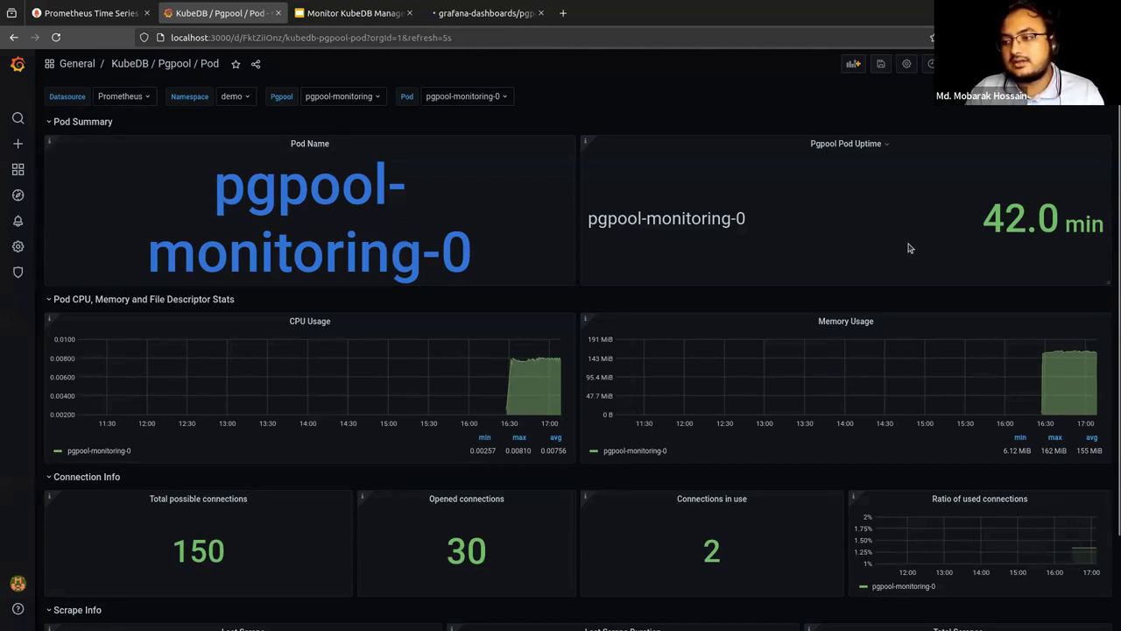
scroll(931, 164, down, 1)
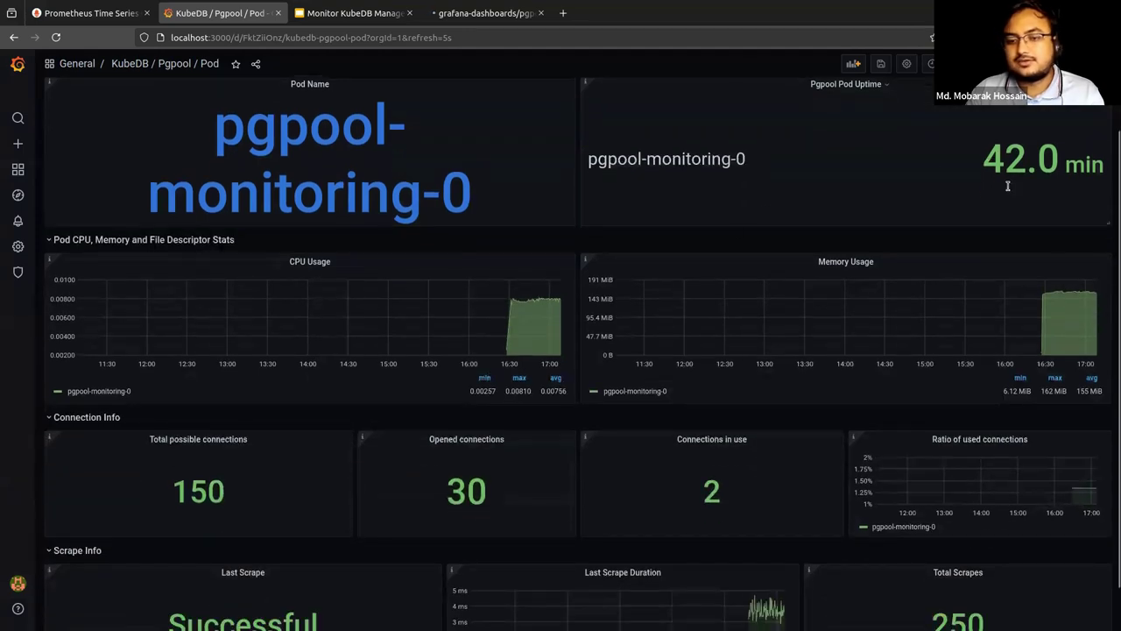
scroll(790, 345, down, 1)
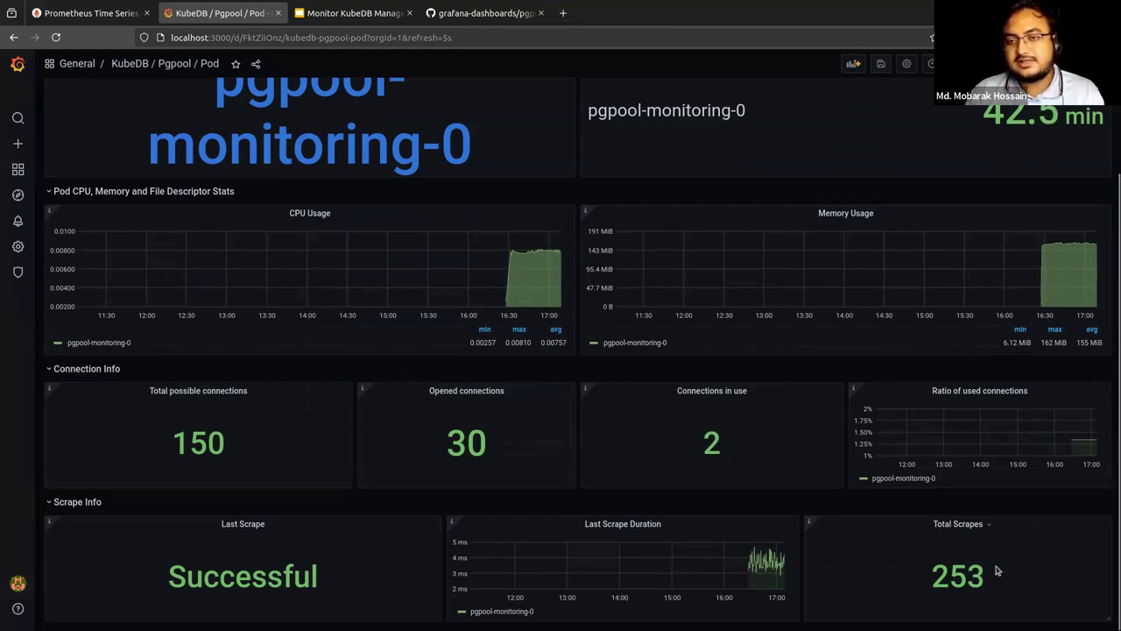
scroll(309, 213, up, 3)
scroll(263, 246, down, 2)
Open the KubeDB / Pgpool / Database dashboard and add ha-postgres.demo.svc to the selected backend_nodes alongside ha-postgres-standby.demo.svc.
mouse_move(17, 169)
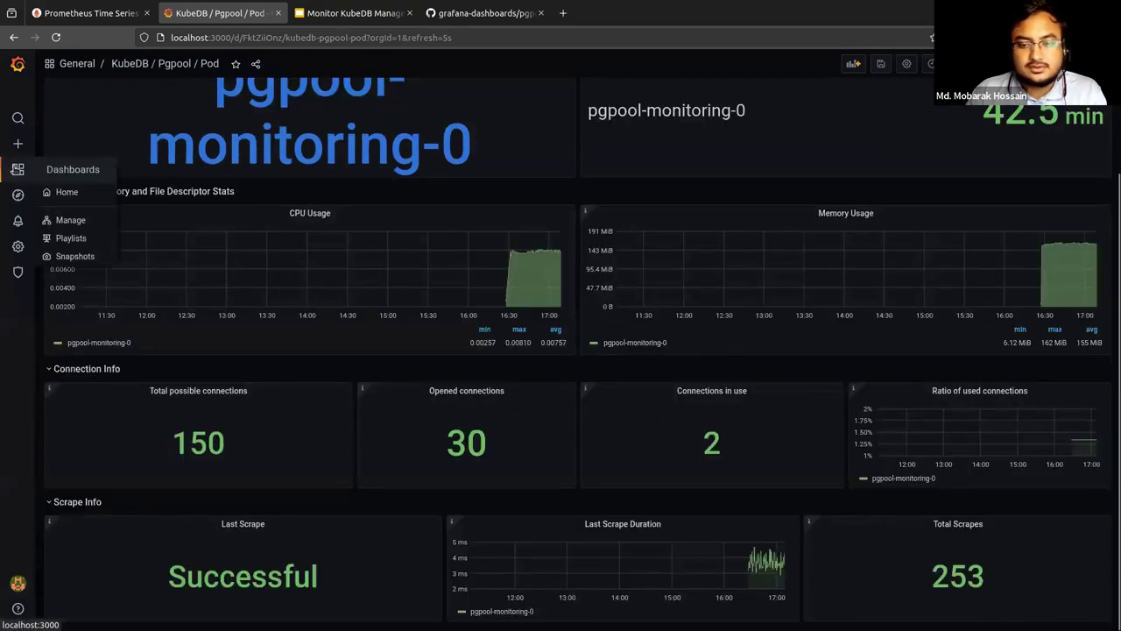
click(67, 192)
click(152, 456)
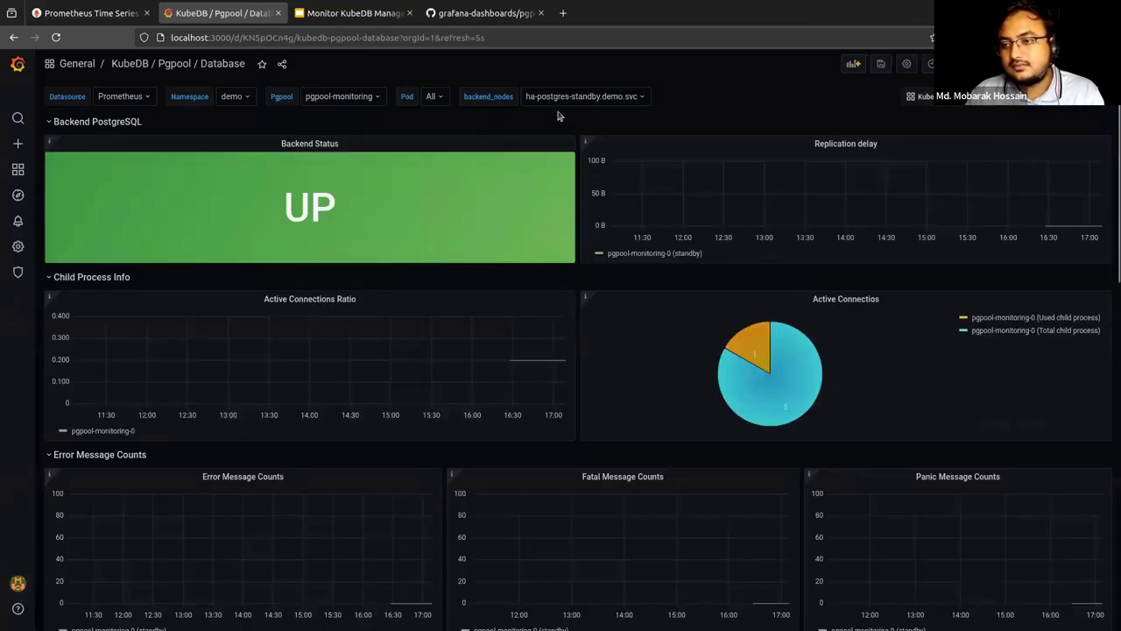
click(561, 99)
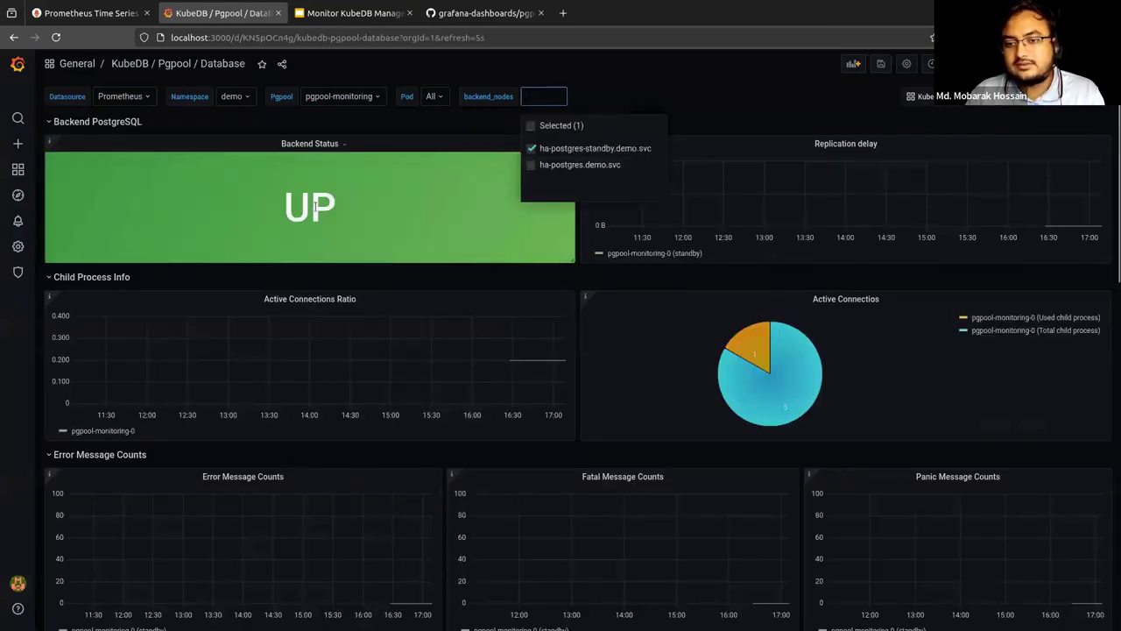
click(391, 130)
click(571, 97)
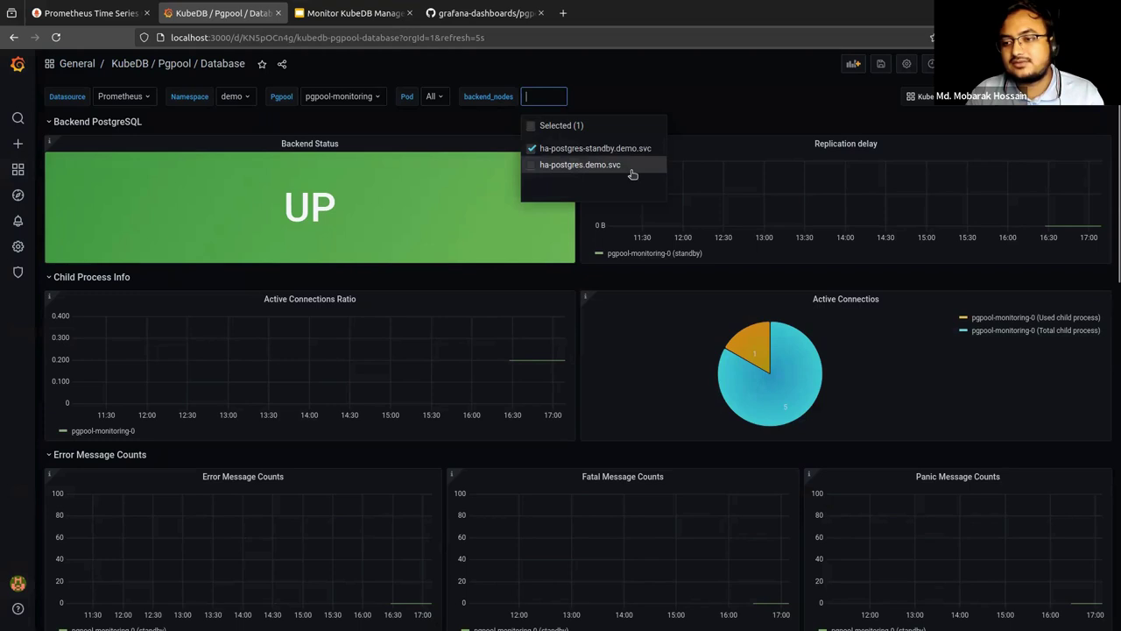
click(532, 166)
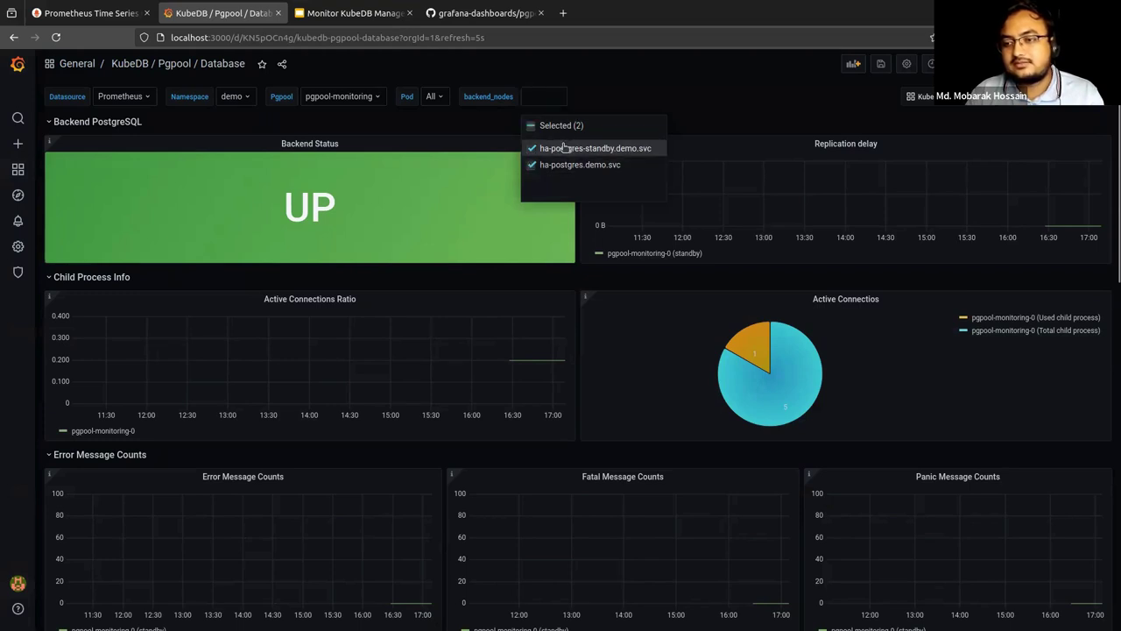
click(273, 231)
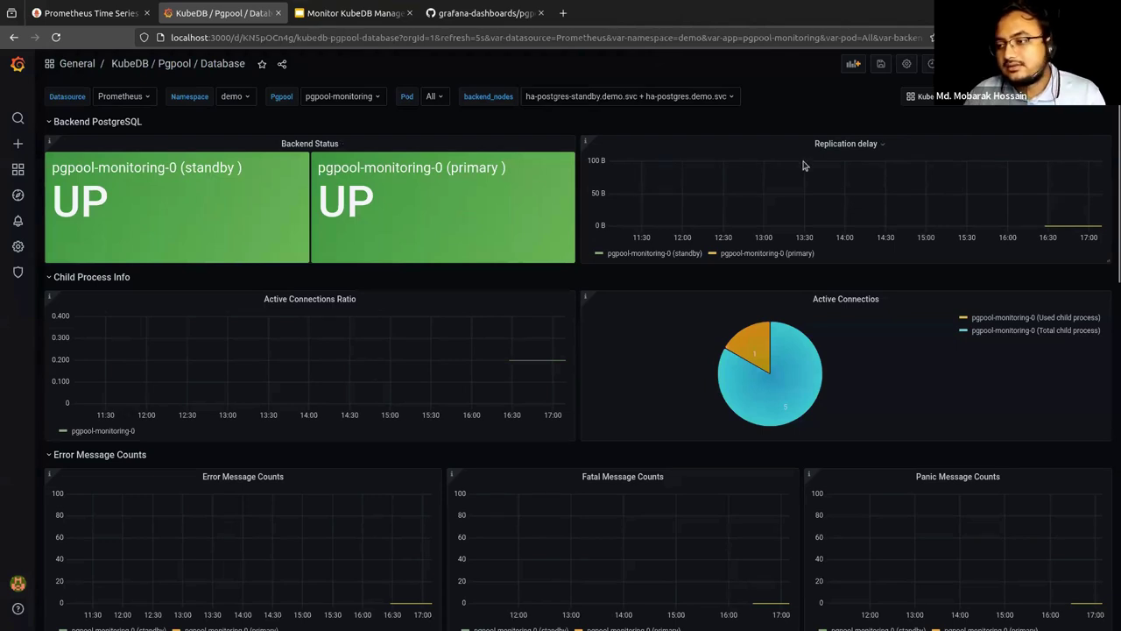
Review the Database dashboard's panels from Backend PostgreSQL and Child Process Info through to PostgreSQL Health Check.
scroll(850, 322, down, 1)
scroll(881, 322, up, 1)
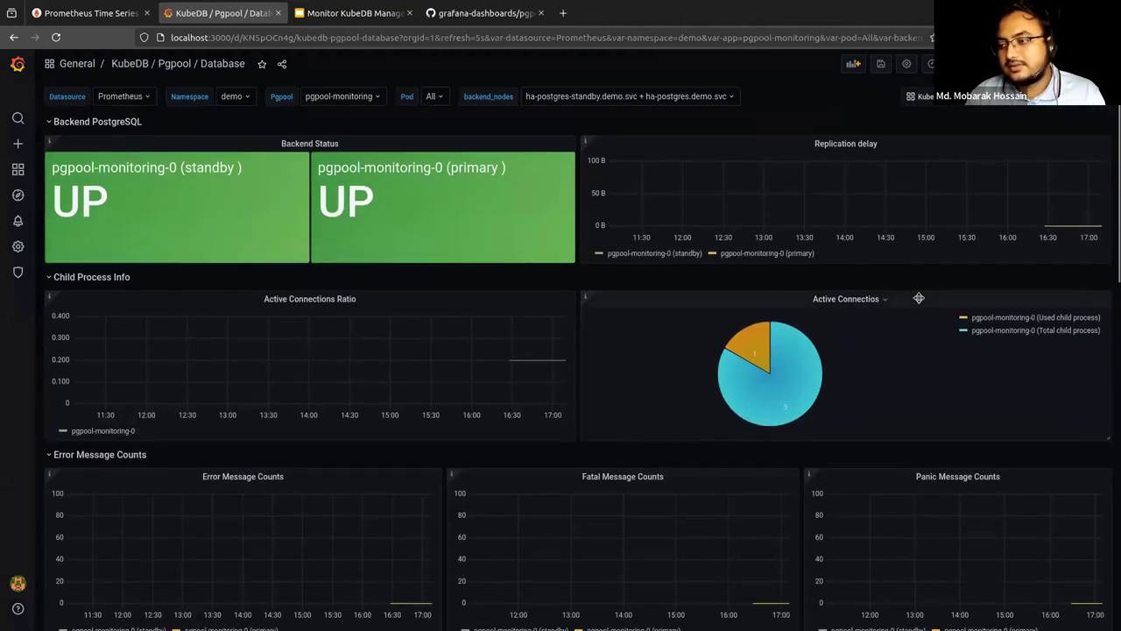
scroll(430, 316, down, 2)
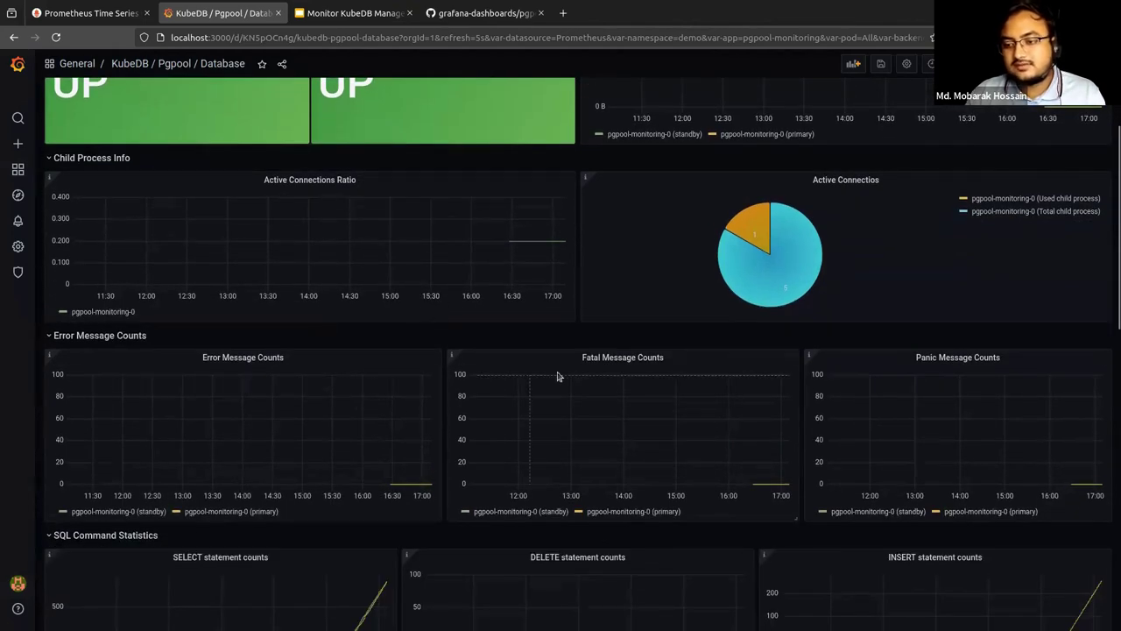
scroll(530, 340, down, 2)
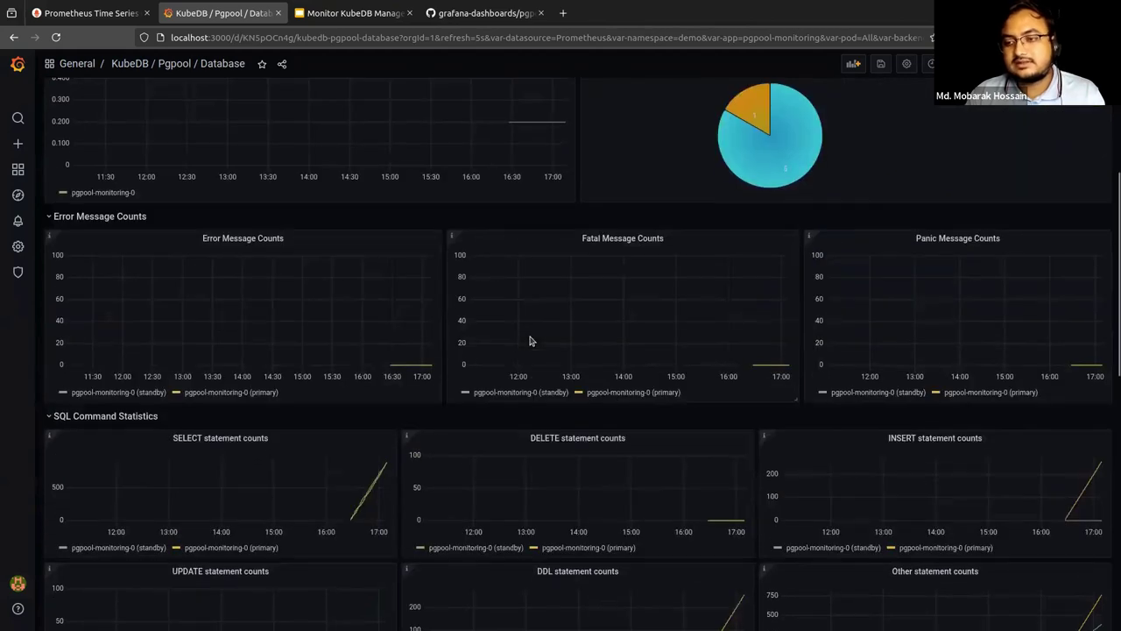
scroll(530, 341, up, 4)
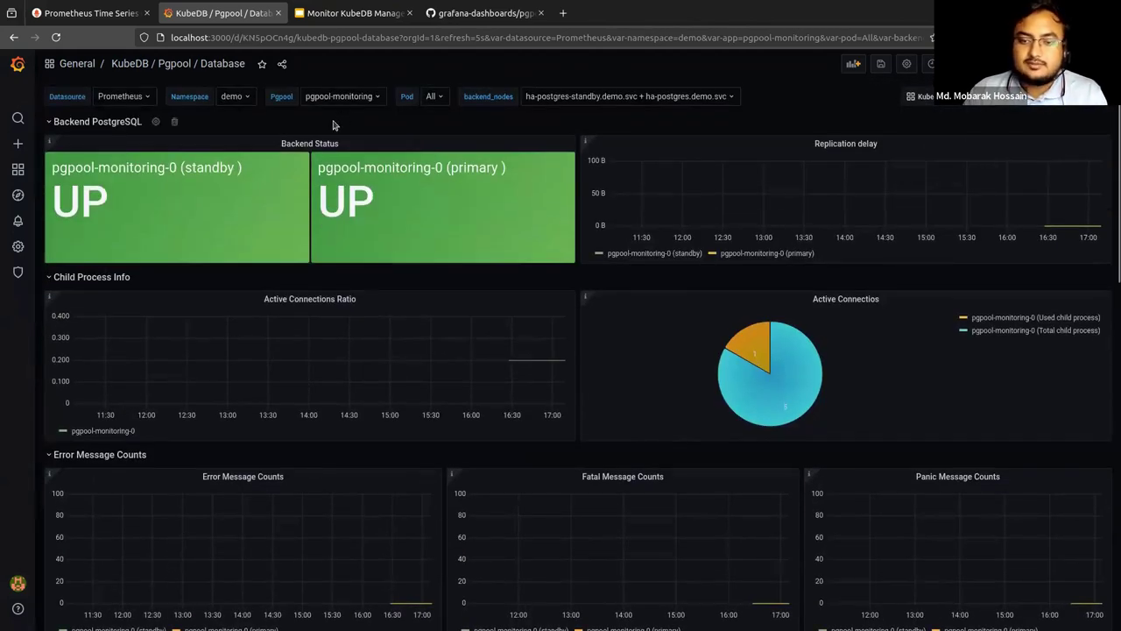
scroll(611, 399, down, 10)
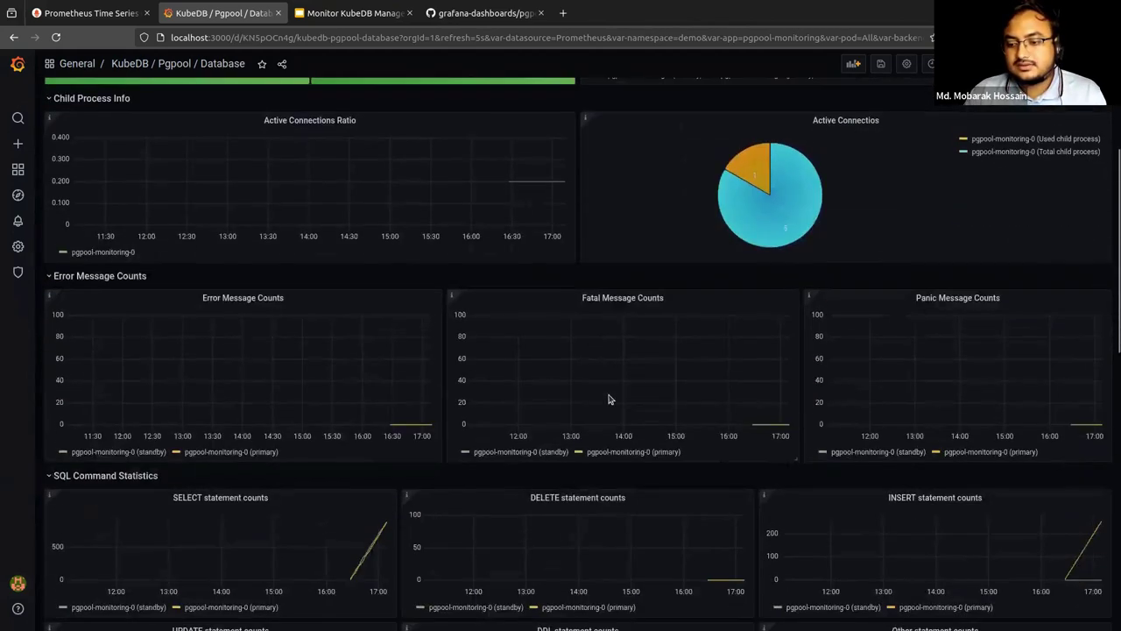
scroll(623, 396, down, 5)
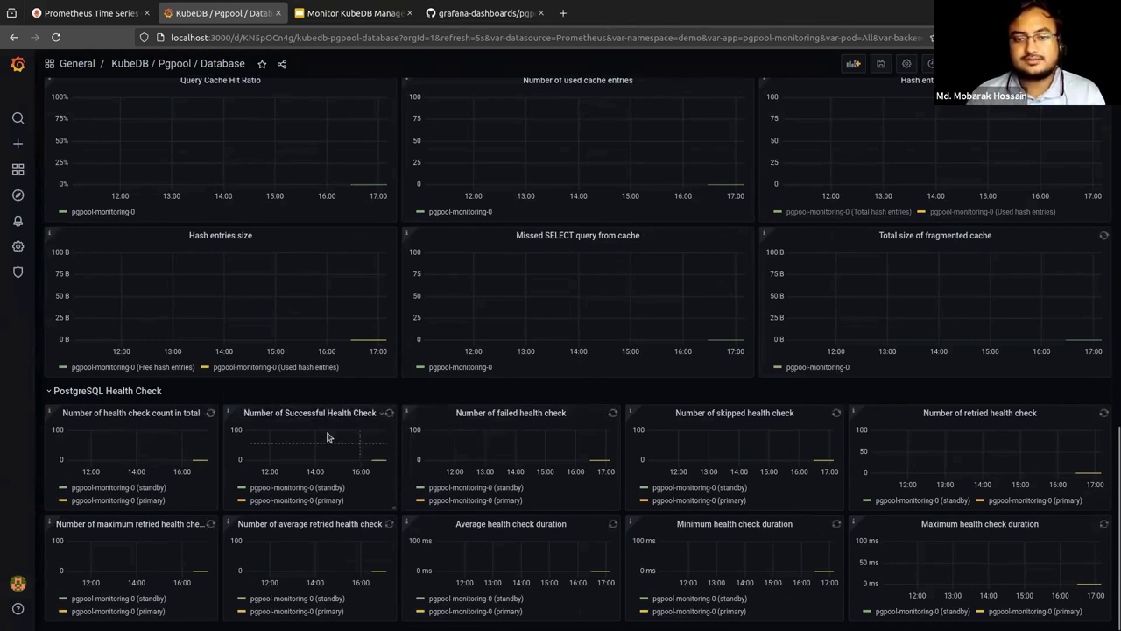
scroll(531, 301, up, 15)
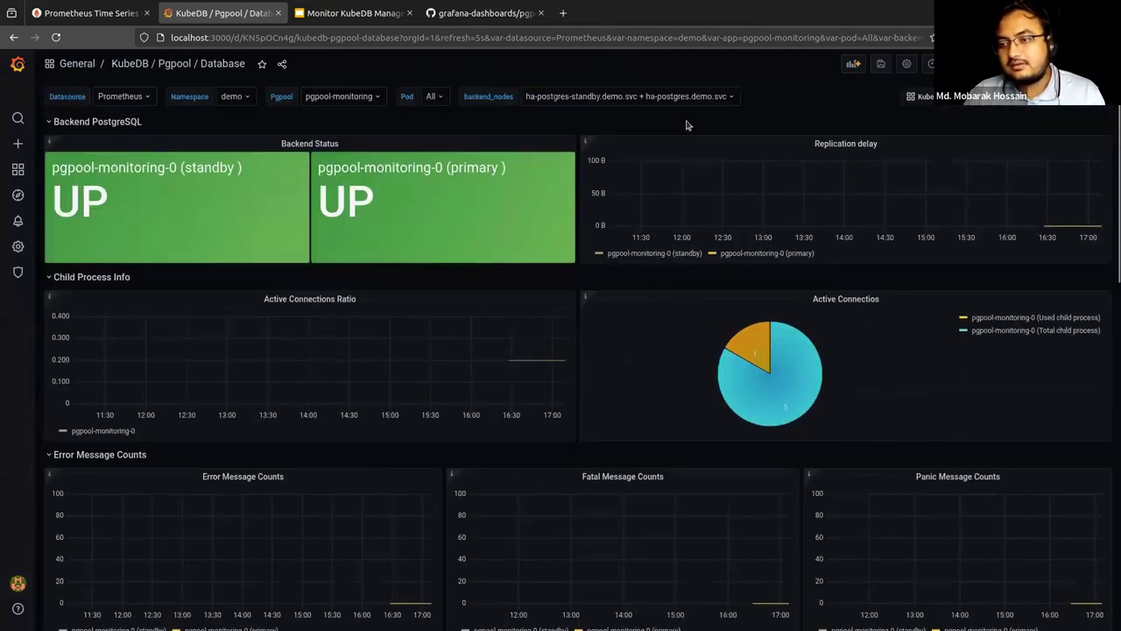
Examine the Database dashboard's replication delay, error message counts, SQL command statistics and Query Cache panels once more.
mouse_move(587, 144)
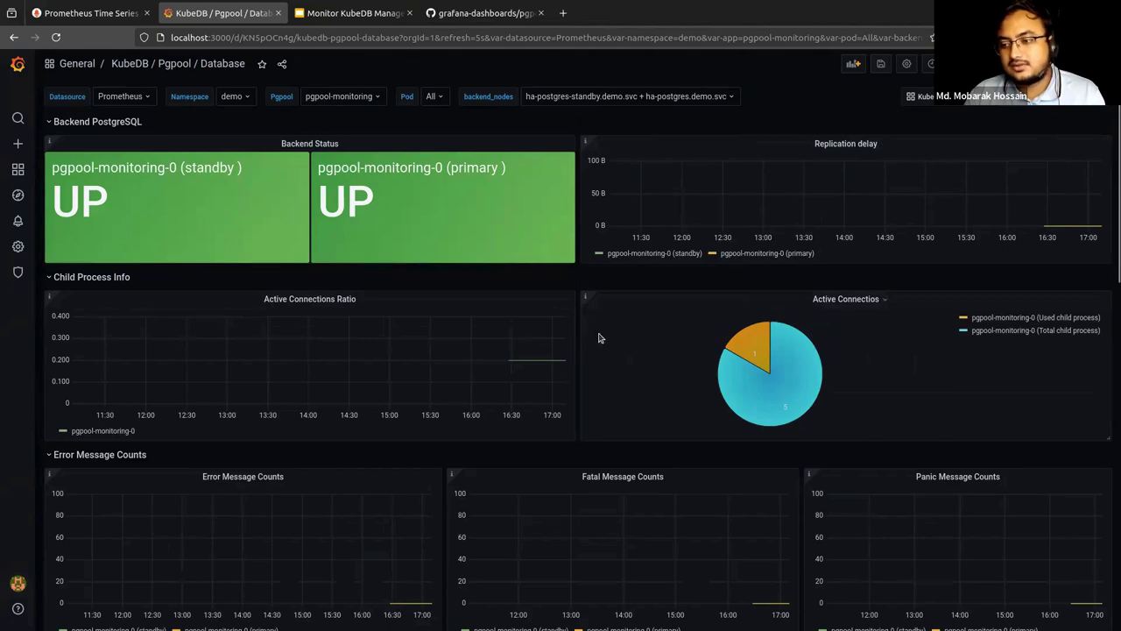
scroll(598, 335, down, 2)
scroll(601, 334, down, 1)
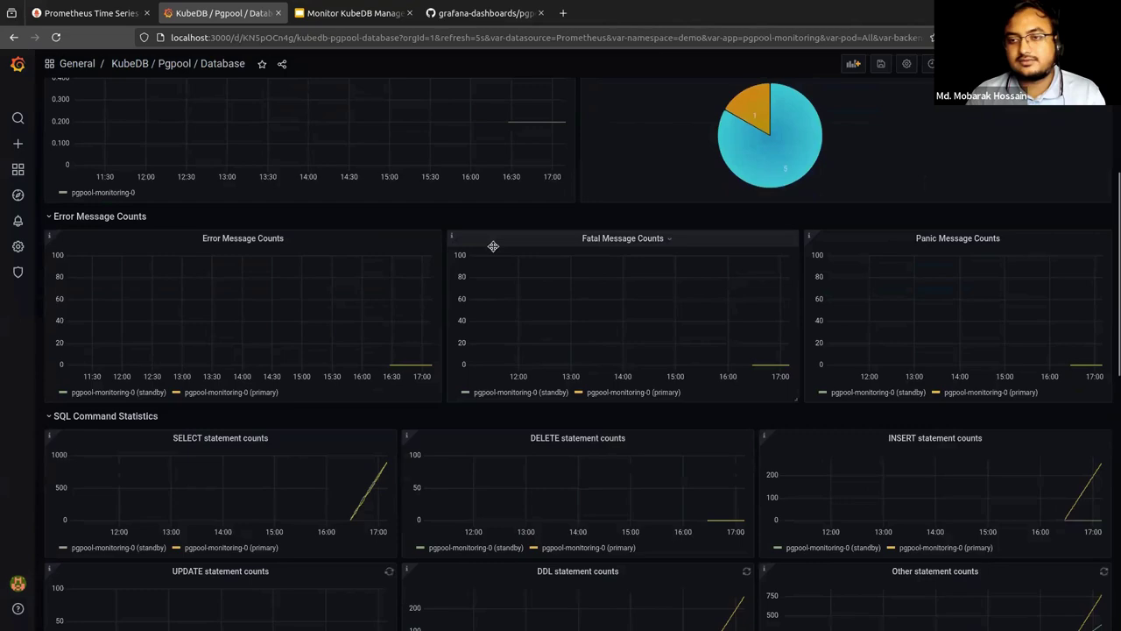
scroll(568, 376, up, 3)
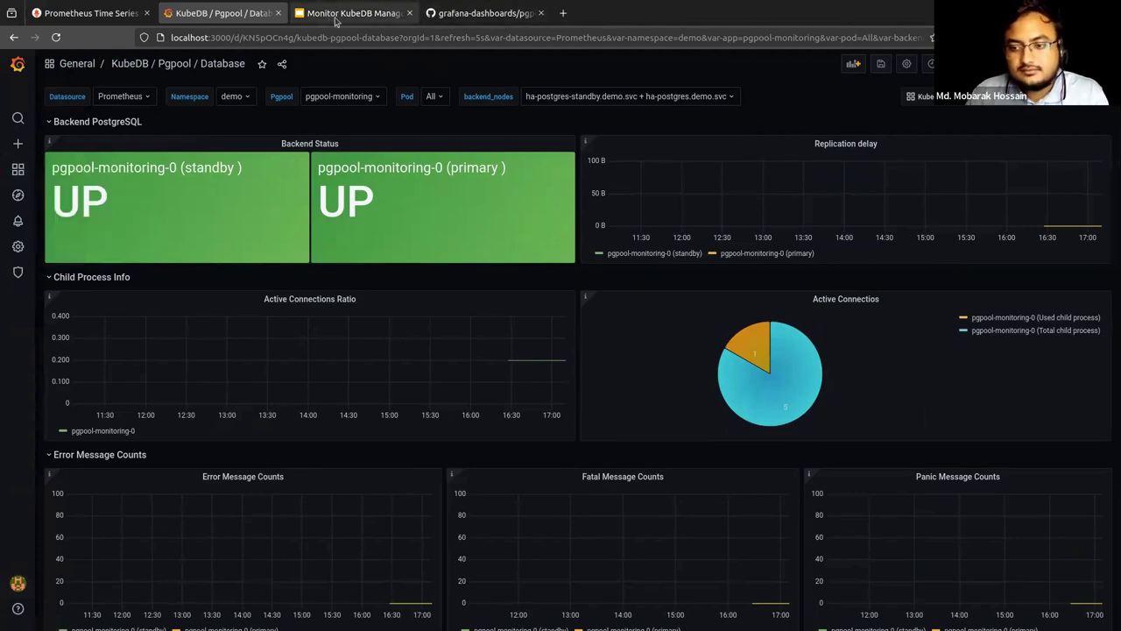
scroll(488, 225, down, 15)
scroll(502, 225, up, 9)
scroll(296, 286, down, 4)
scroll(296, 286, up, 10)
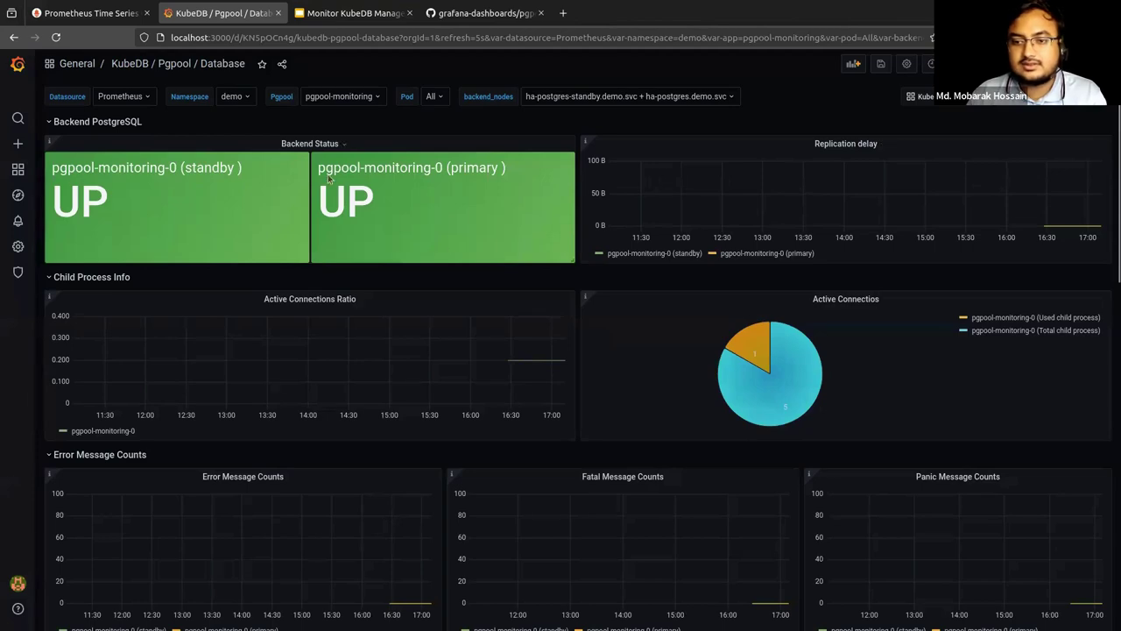
scroll(298, 289, down, 15)
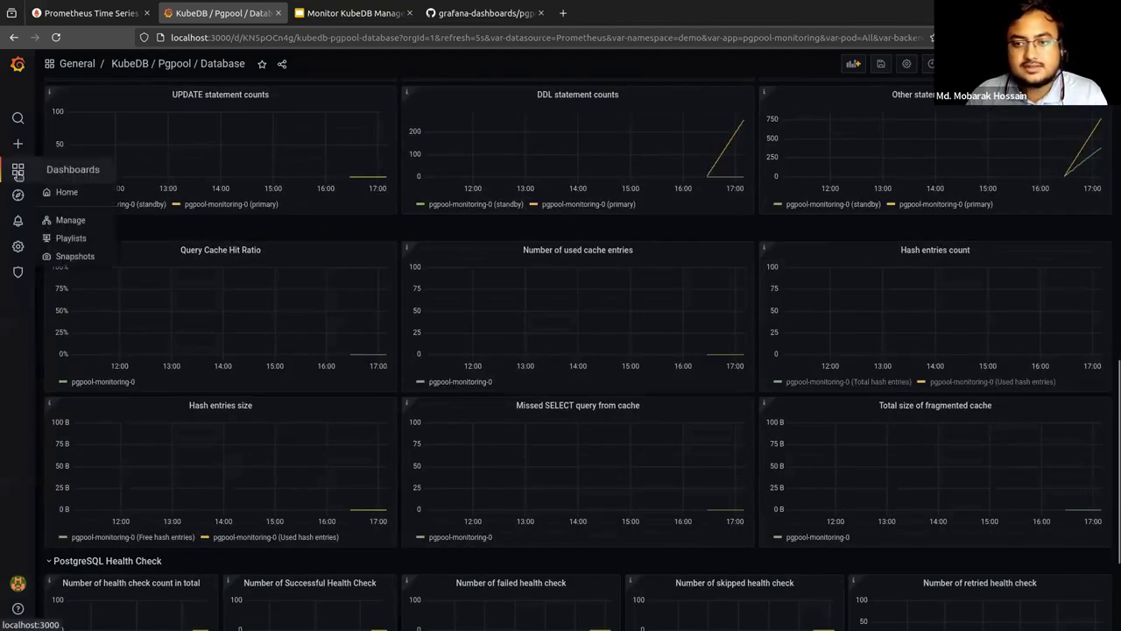
Look through the remaining slides of the Google Slides presentation and return to the Pgpool Database dashboard in Grafana.
click(350, 13)
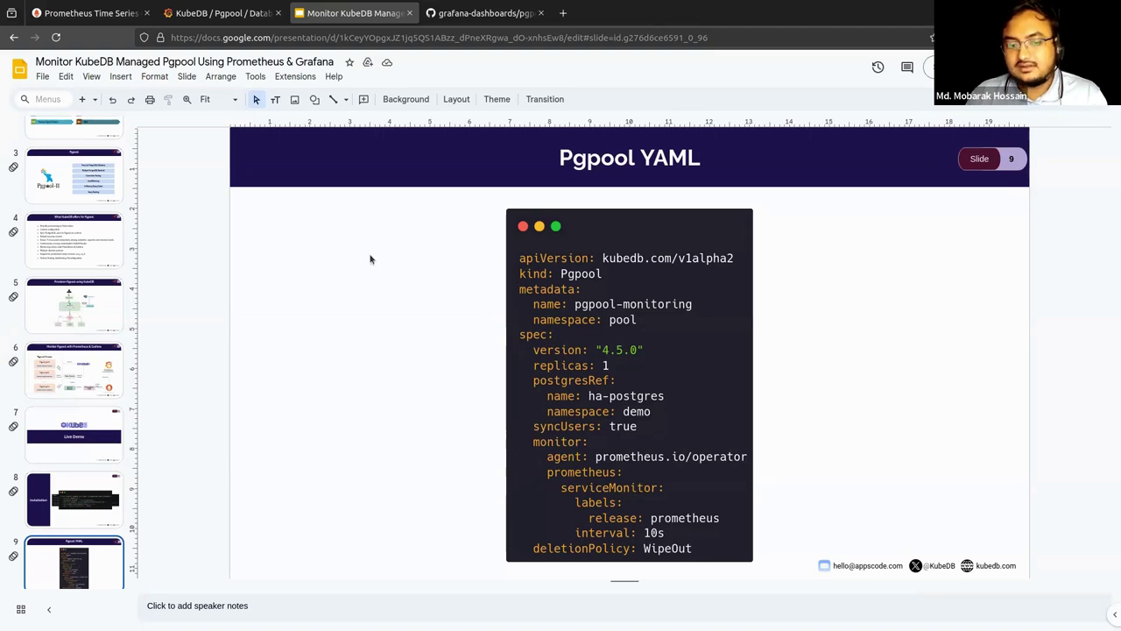
scroll(88, 421, down, 3)
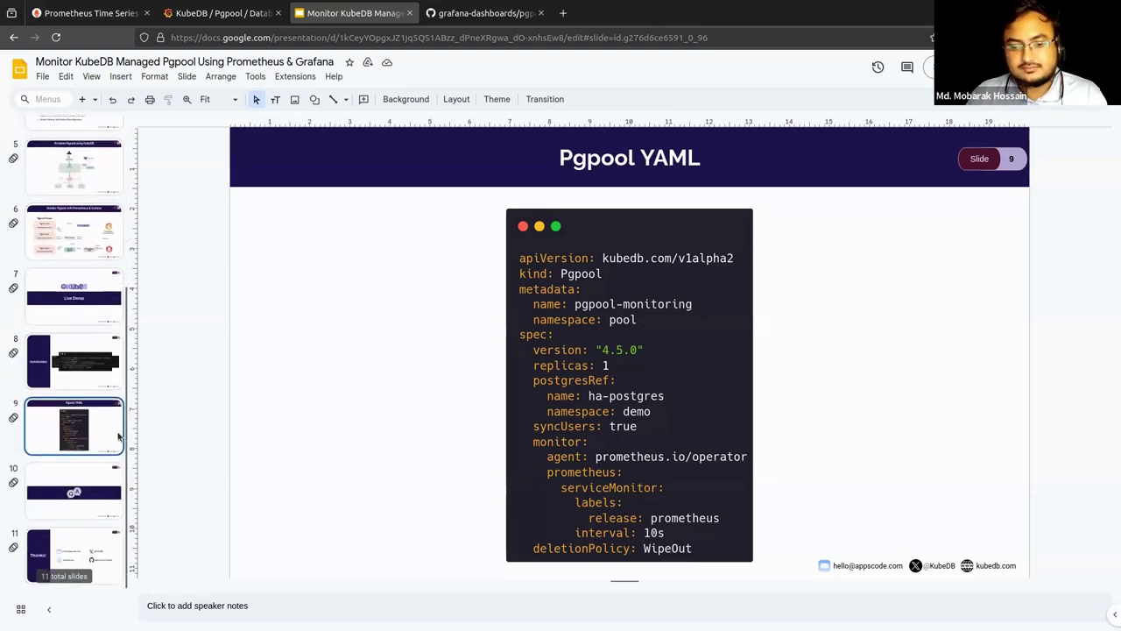
click(219, 13)
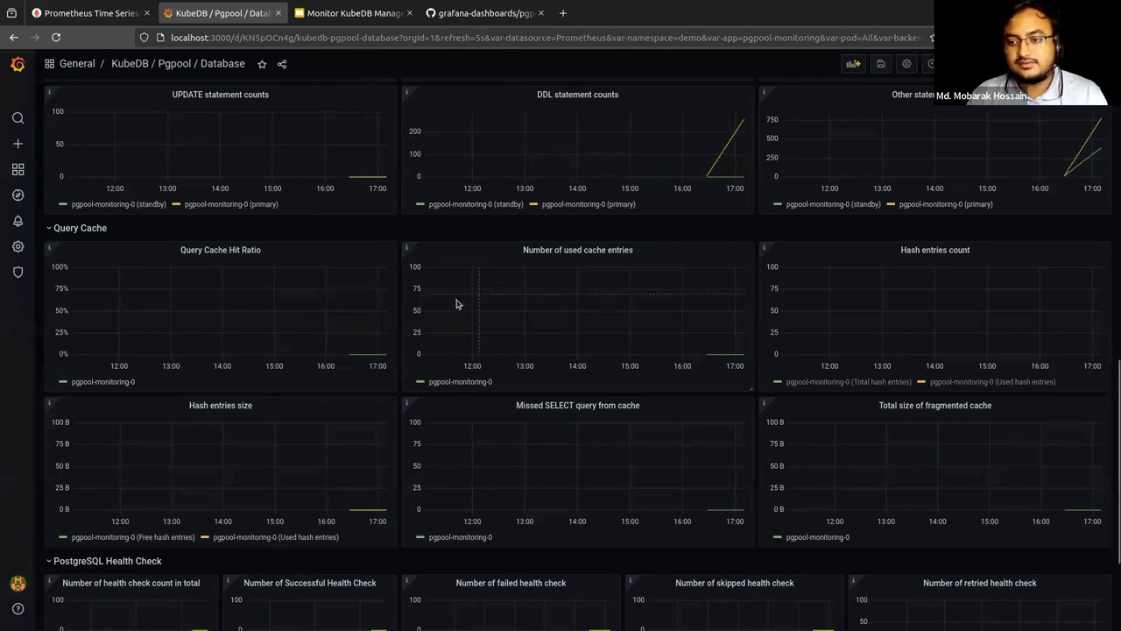
scroll(382, 237, up, 1)
scroll(382, 237, up, 15)
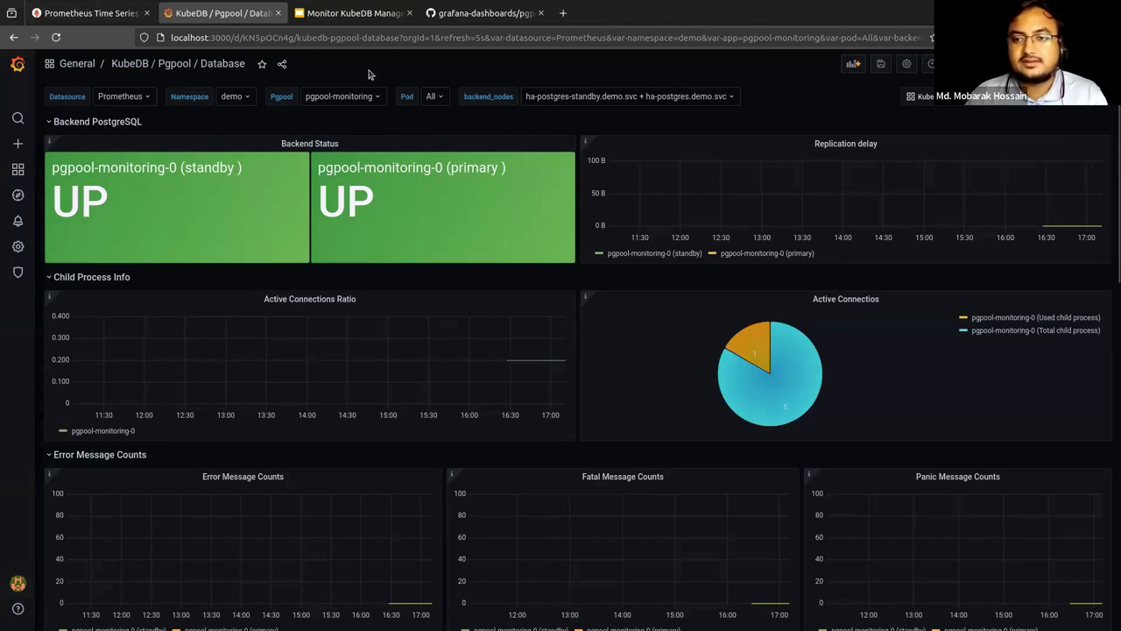
Switch to the Google Slides presentation and start its full-screen slideshow from the Pgpool YAML slide.
click(354, 14)
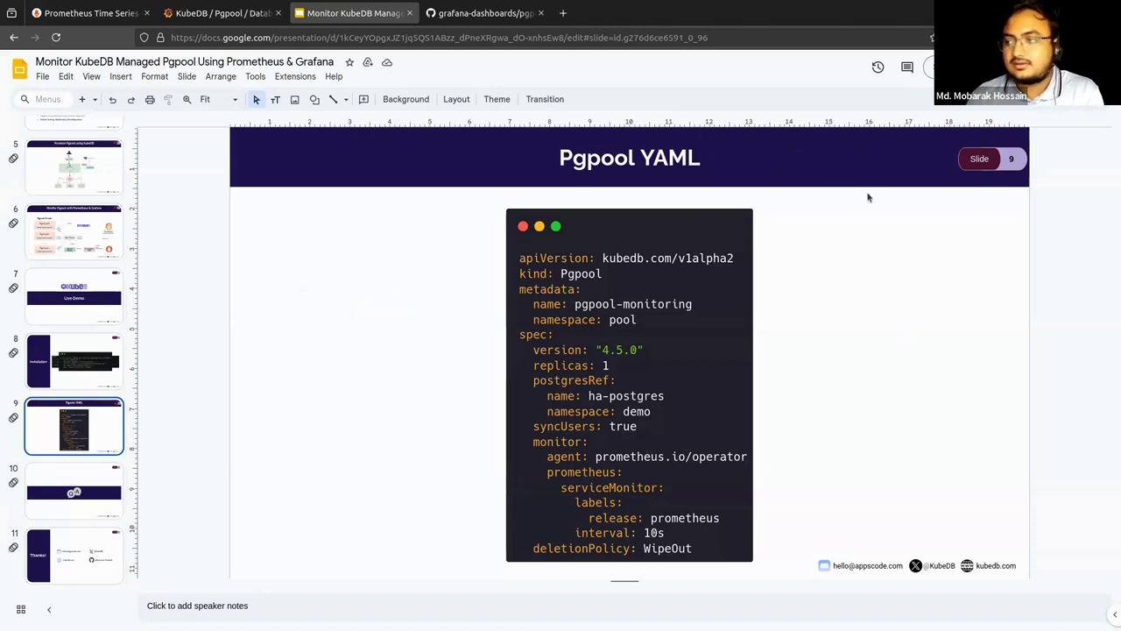
click(934, 67)
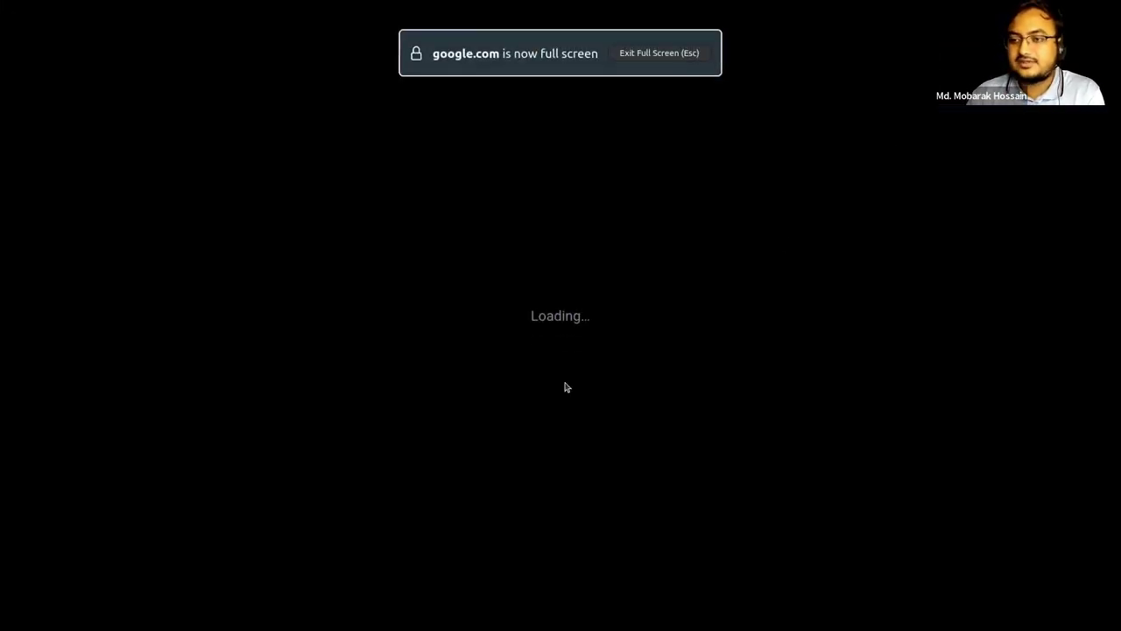